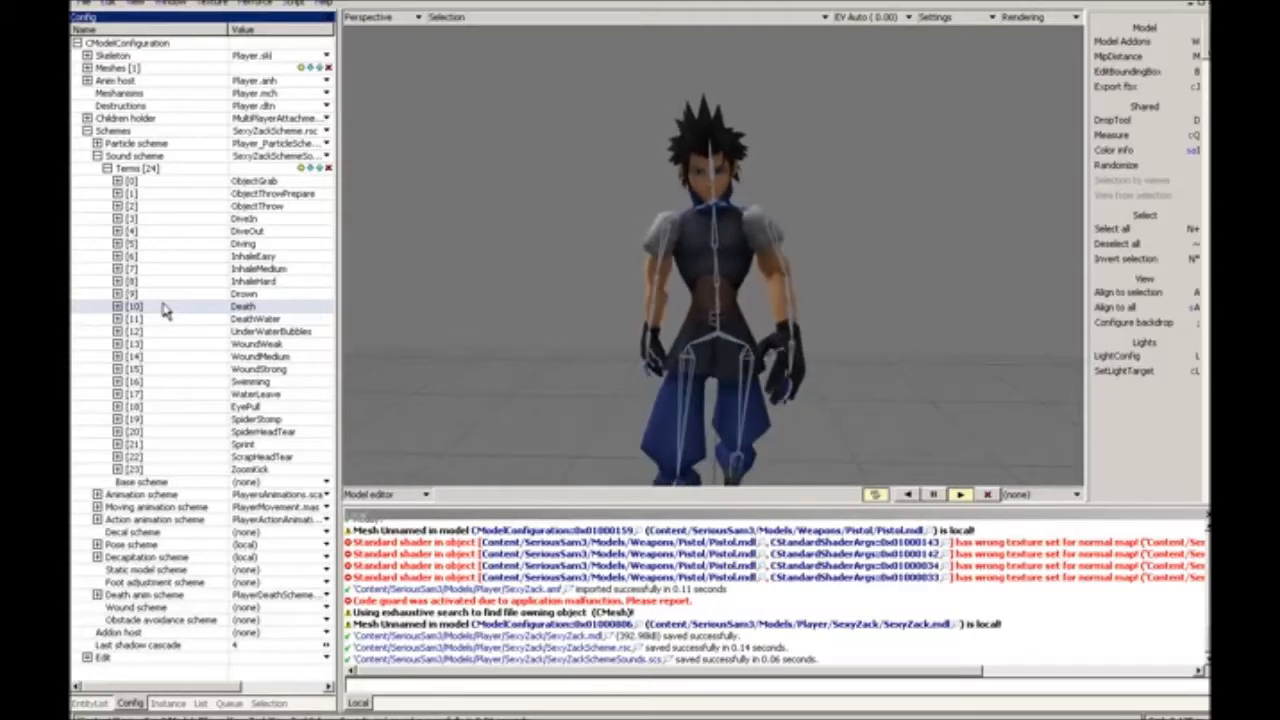
Step: Collapse the sound terms and the Schemes branch in the model configuration, and save the model
double_click(160, 170)
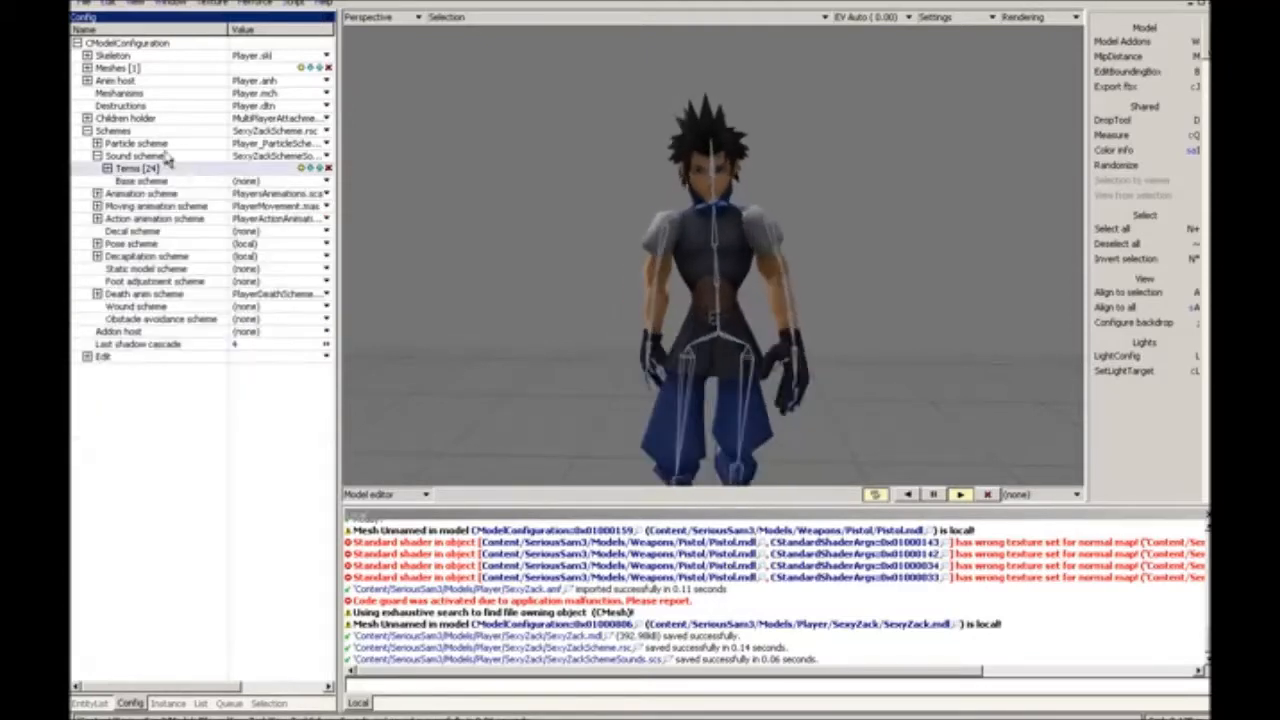
double_click(166, 157)
double_click(168, 134)
click(378, 202)
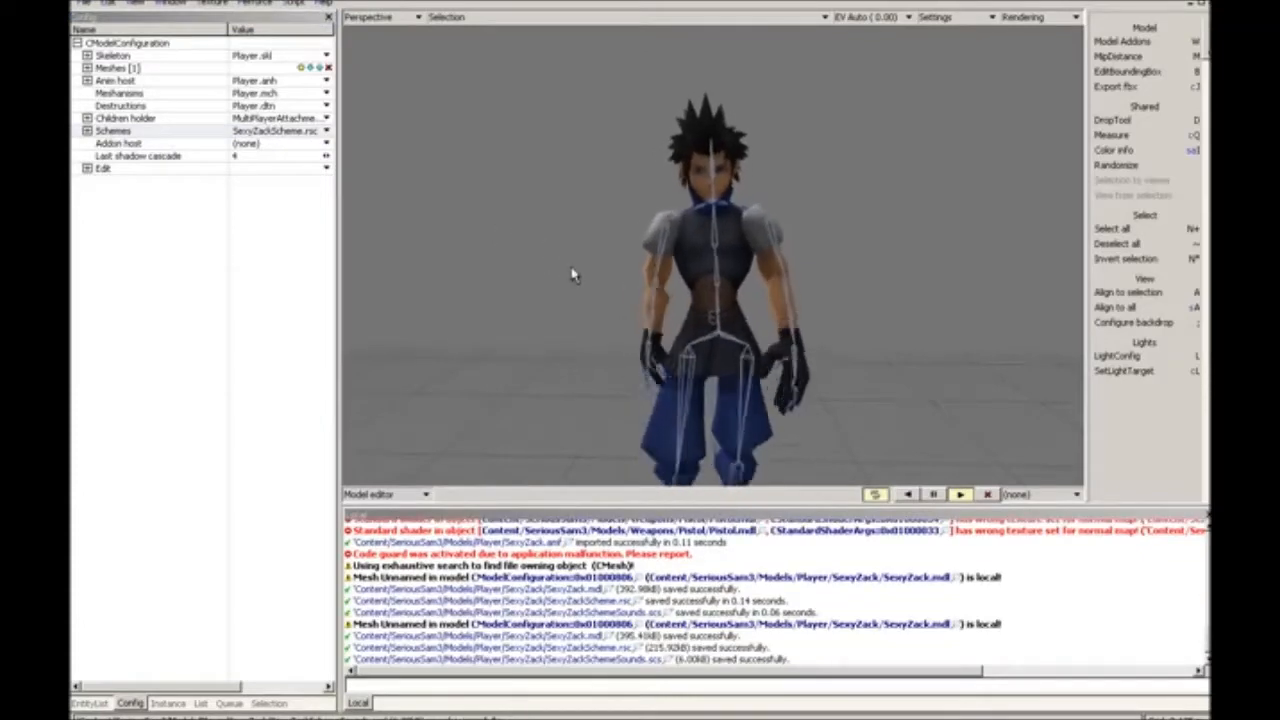
click(170, 704)
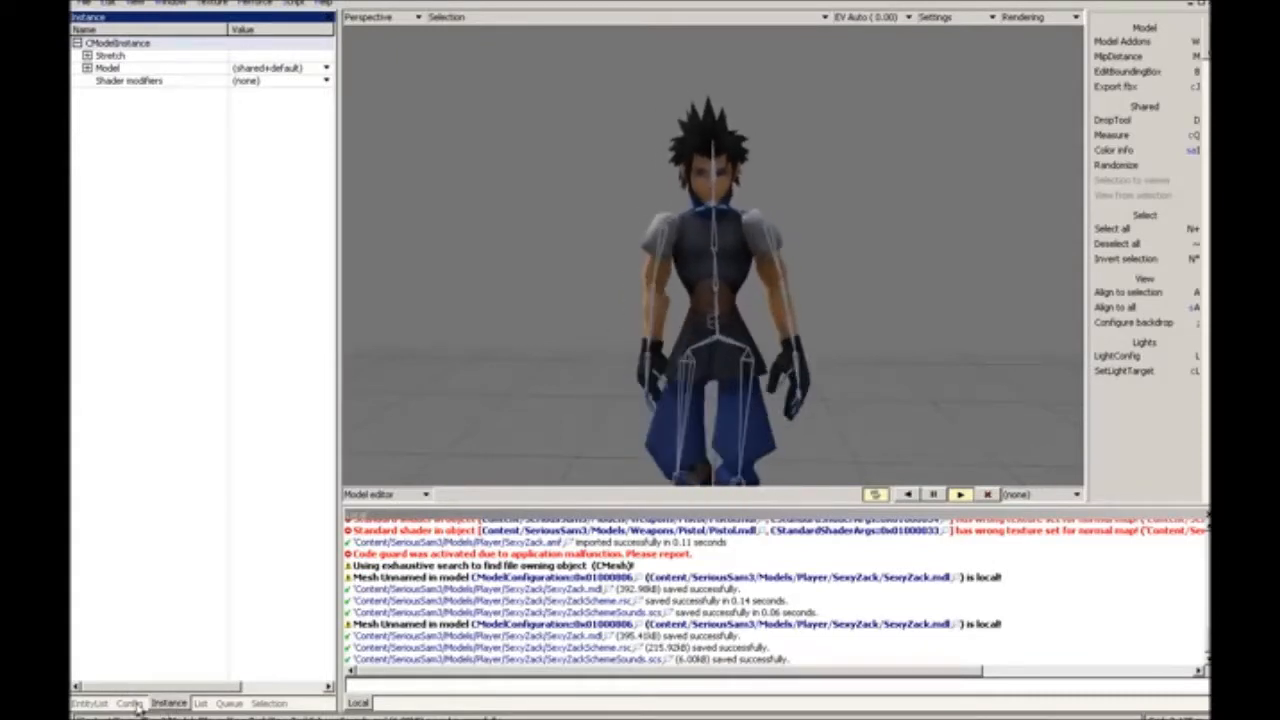
click(131, 704)
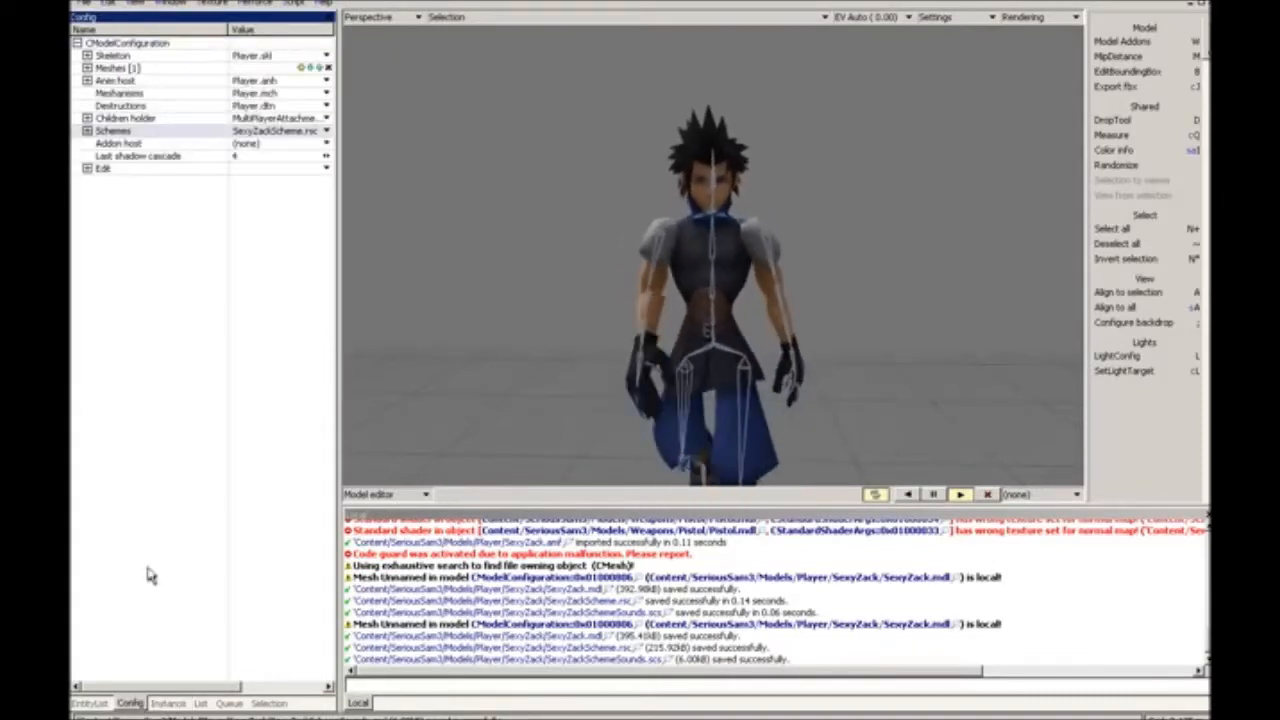
Step: Open the mesh for editing and set the base texture of material 408_material03.002 to 408_h04he00_00red
key(Tab)
key(m)
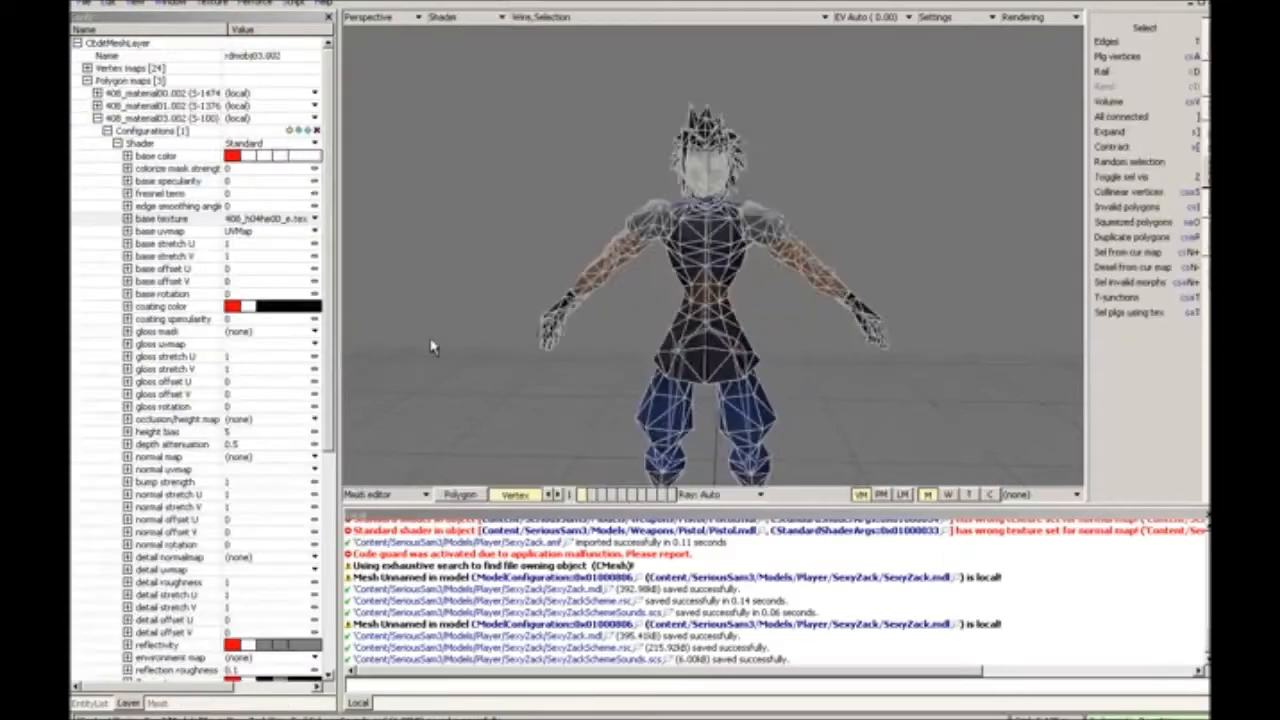
click(247, 219)
click(268, 262)
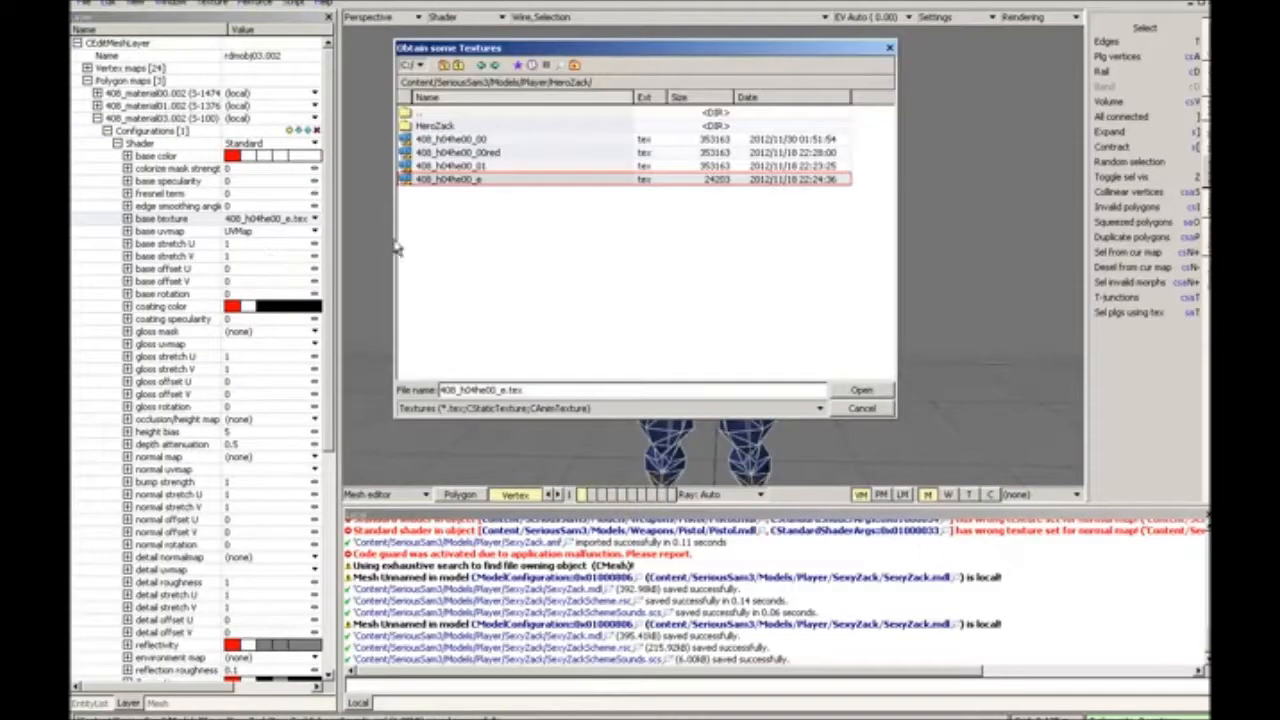
double_click(520, 153)
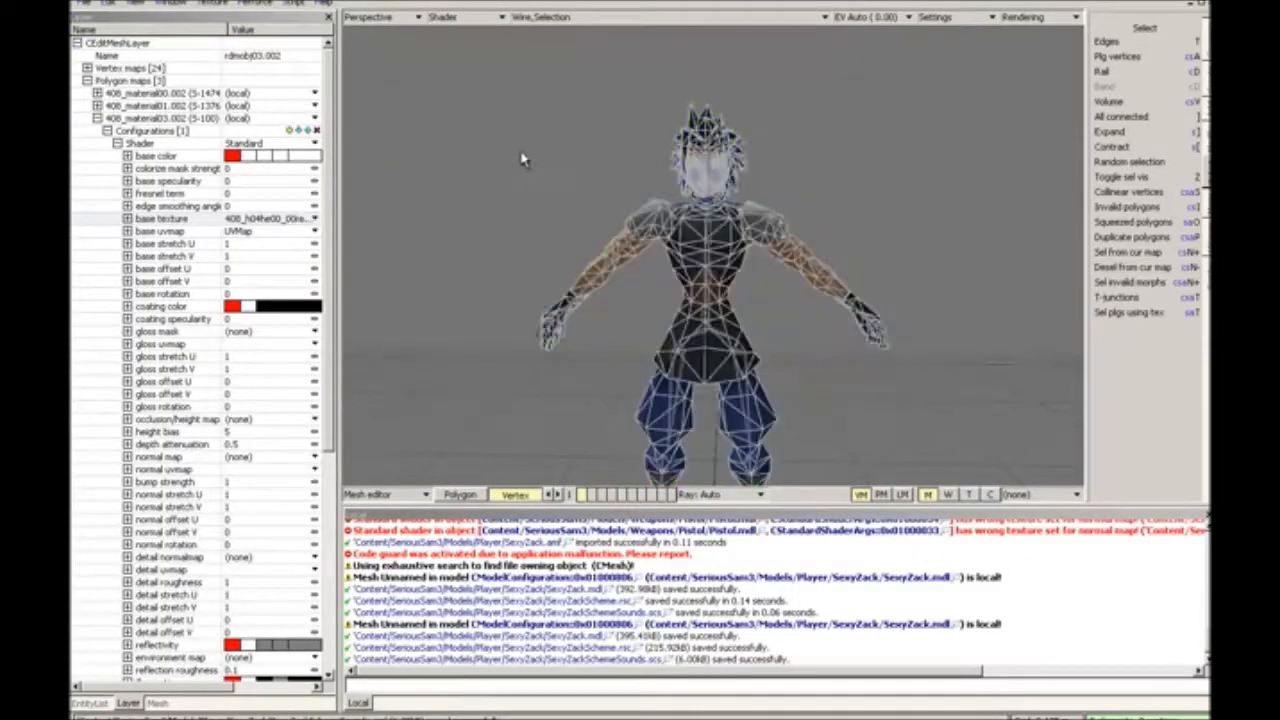
Step: Hide the wireframe overlay and set the base texture of material 408_material03.002 back to 408_h04he00_e
click(575, 17)
click(575, 40)
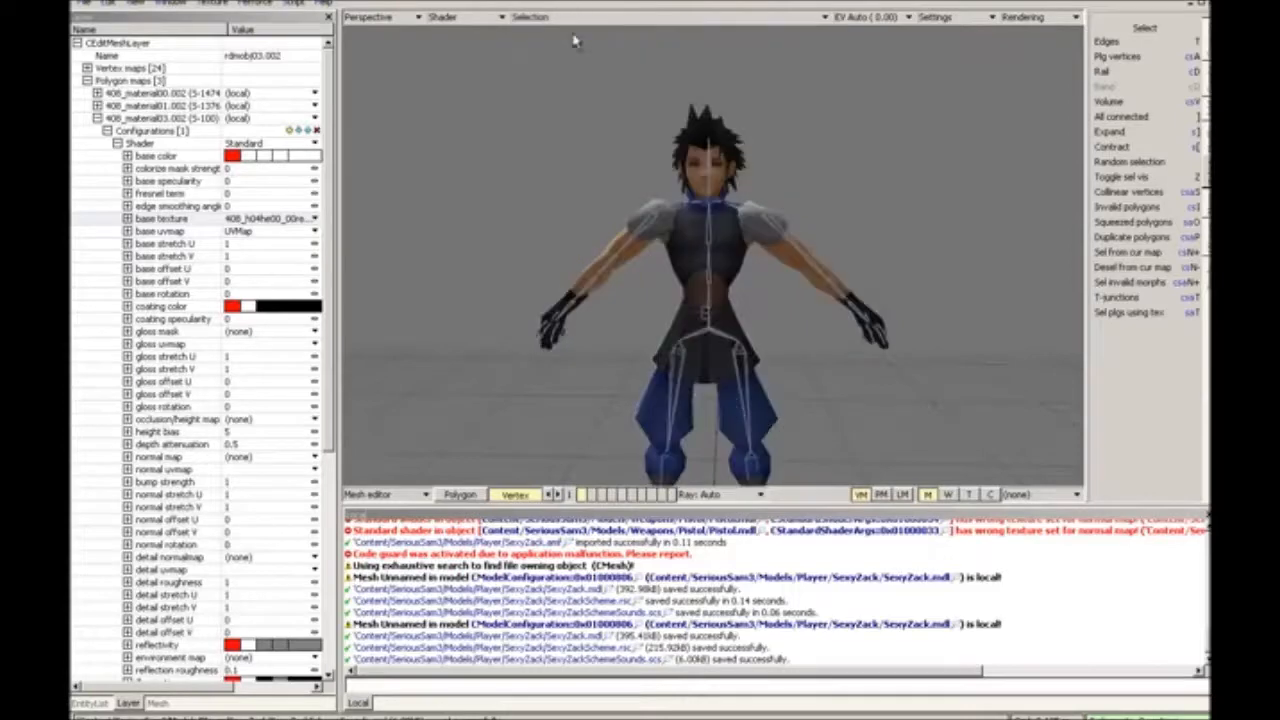
click(264, 218)
click(264, 251)
double_click(452, 179)
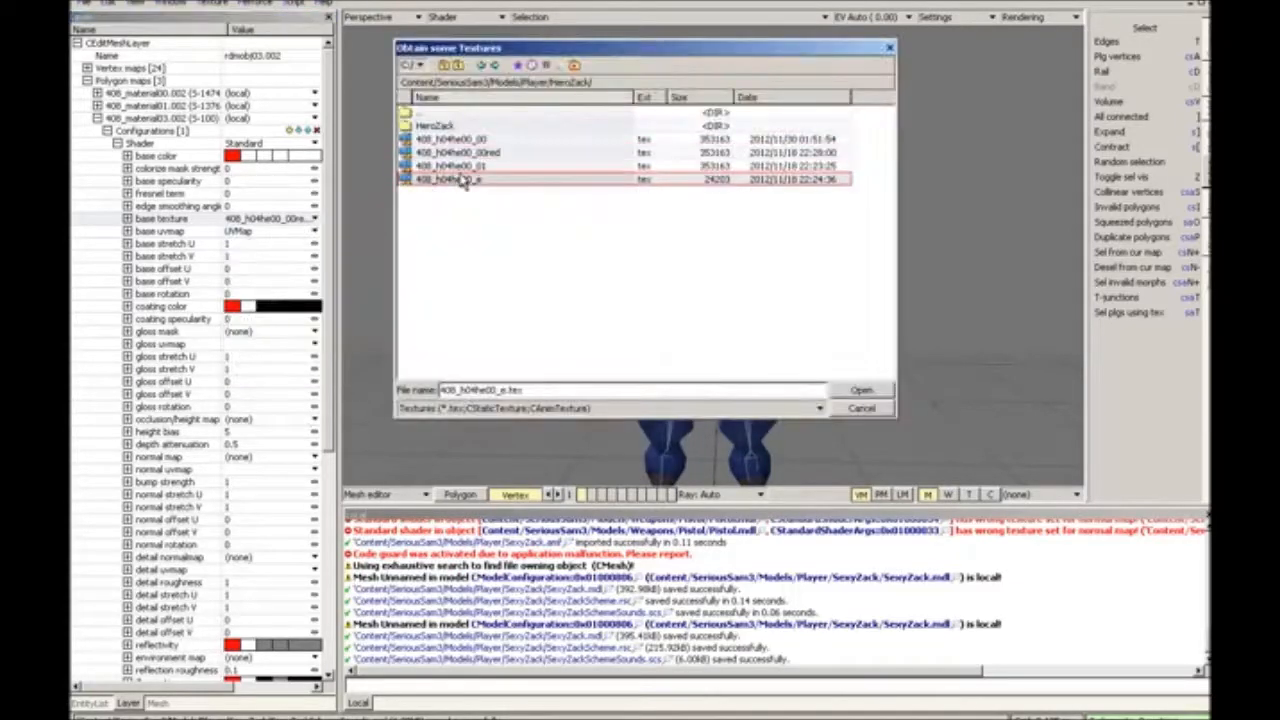
Step: Set the base texture of material 408_material00.002 to 408_h04he00_00red
click(270, 195)
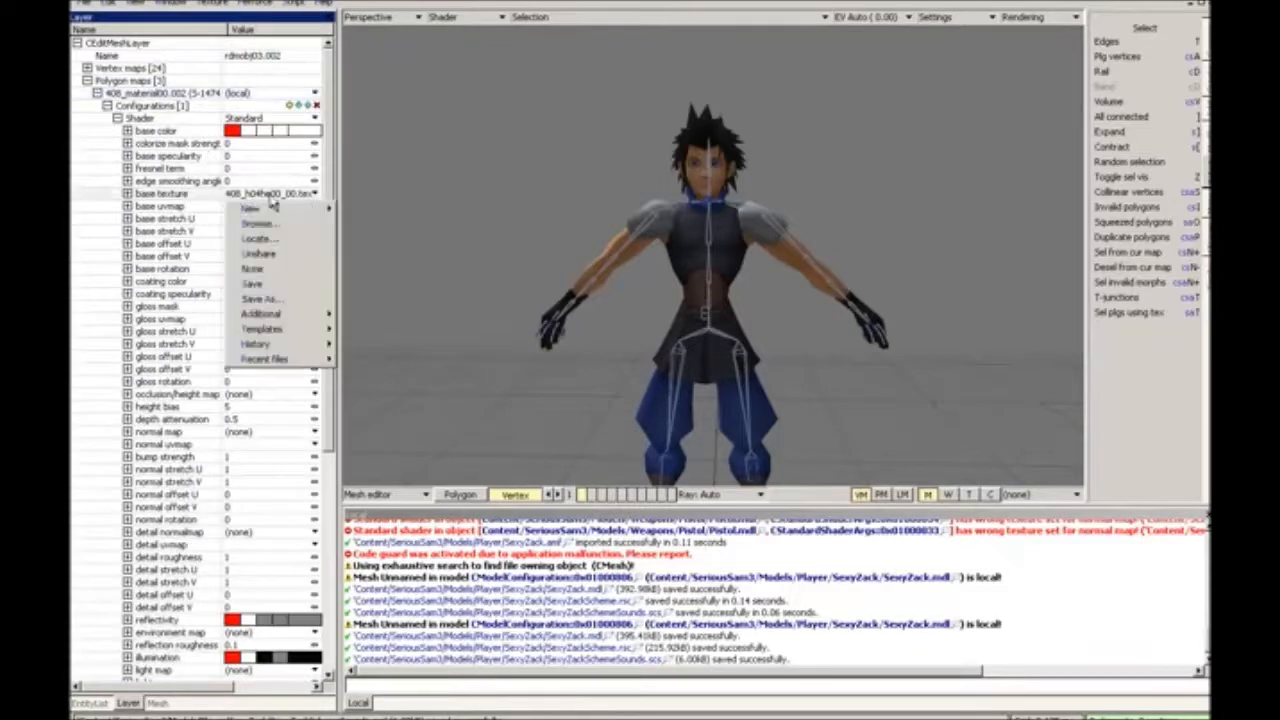
click(267, 223)
double_click(480, 154)
alt+right_drag(482, 154, 482, 154)
Step: Save the red variant as SexyZackRed.mdl in the SexyZack folder, overwriting the existing file
click(84, 4)
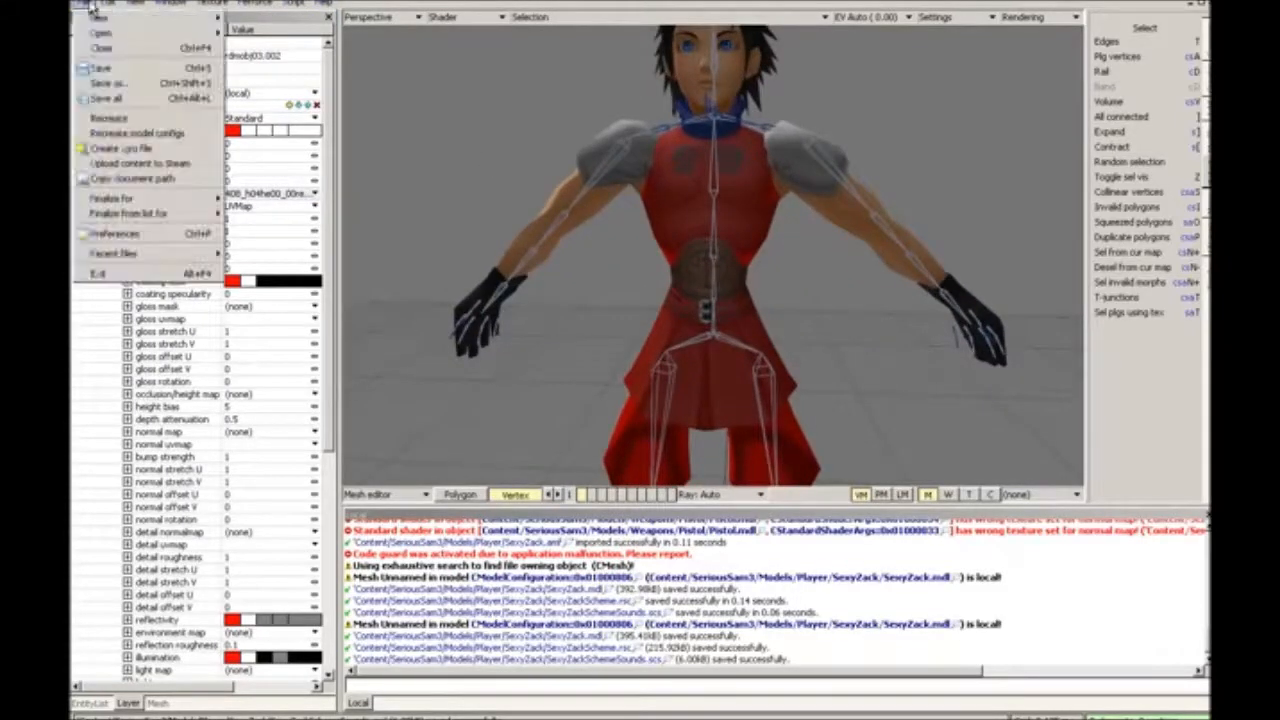
click(110, 100)
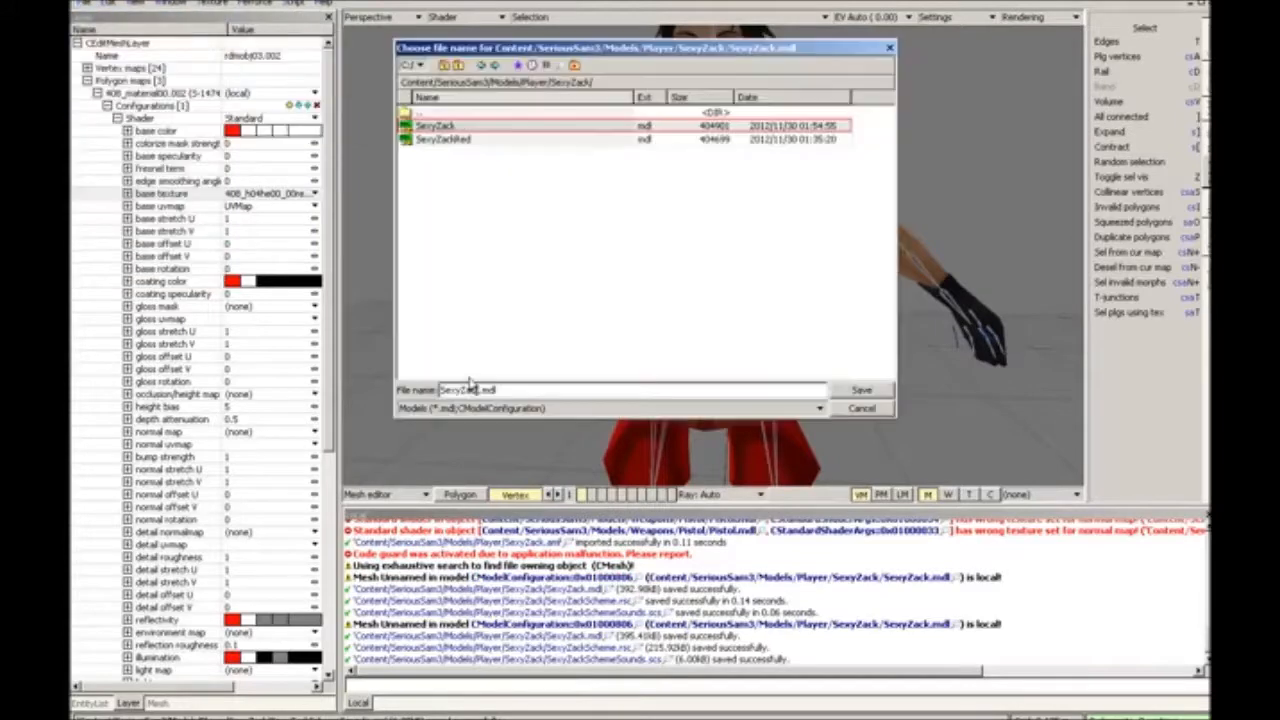
text(Red)
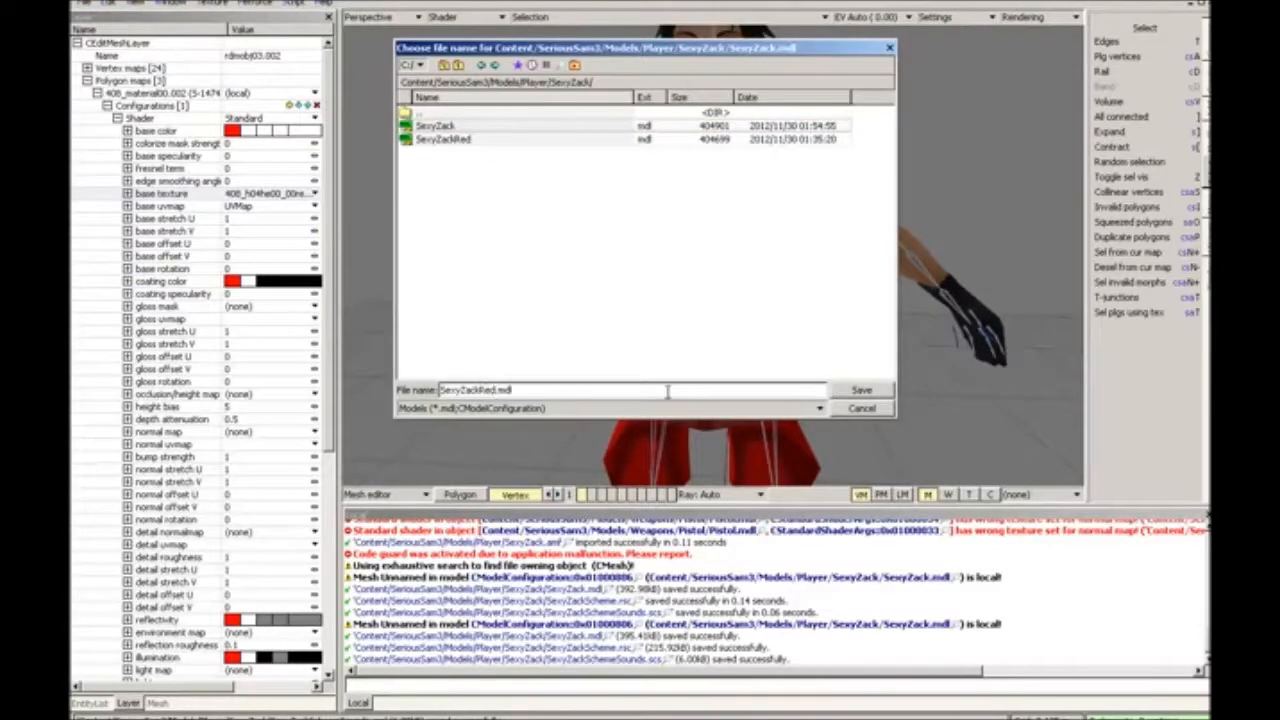
key(Return)
click(622, 393)
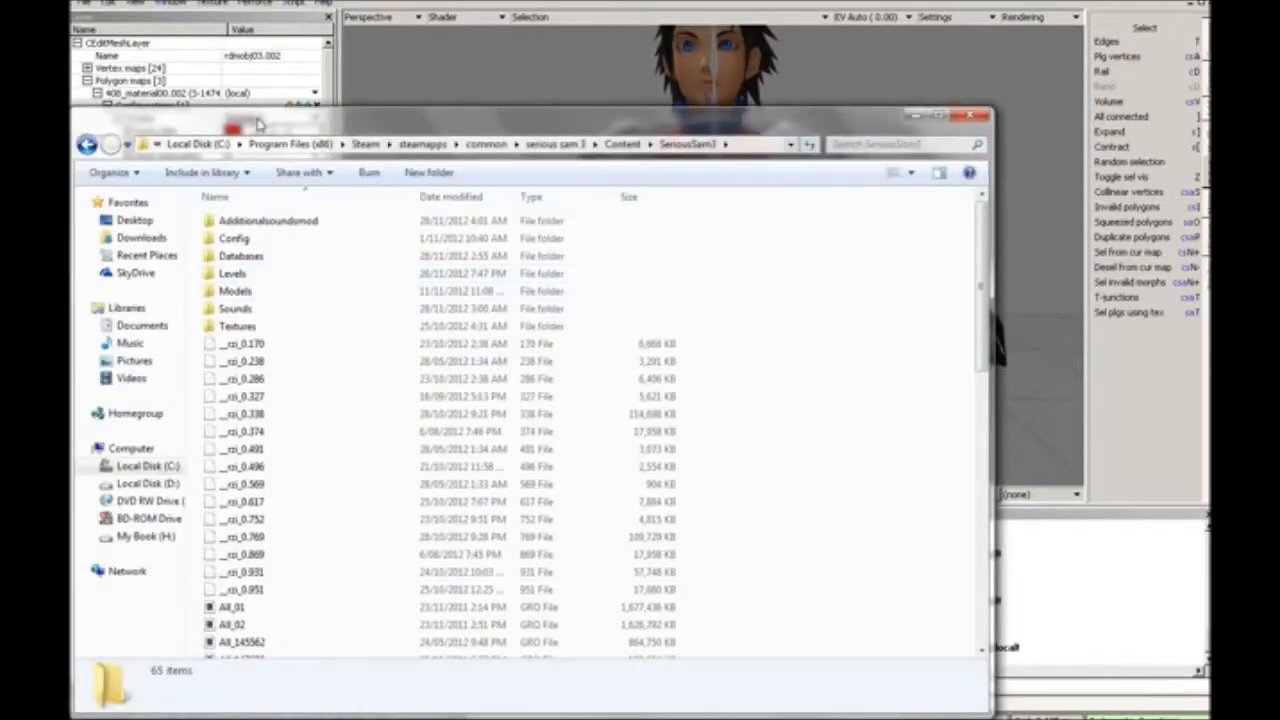
Step: In Windows Explorer, open the Models\Player\SexyZack folder and copy its path from Content onward
drag(257, 123, 292, 53)
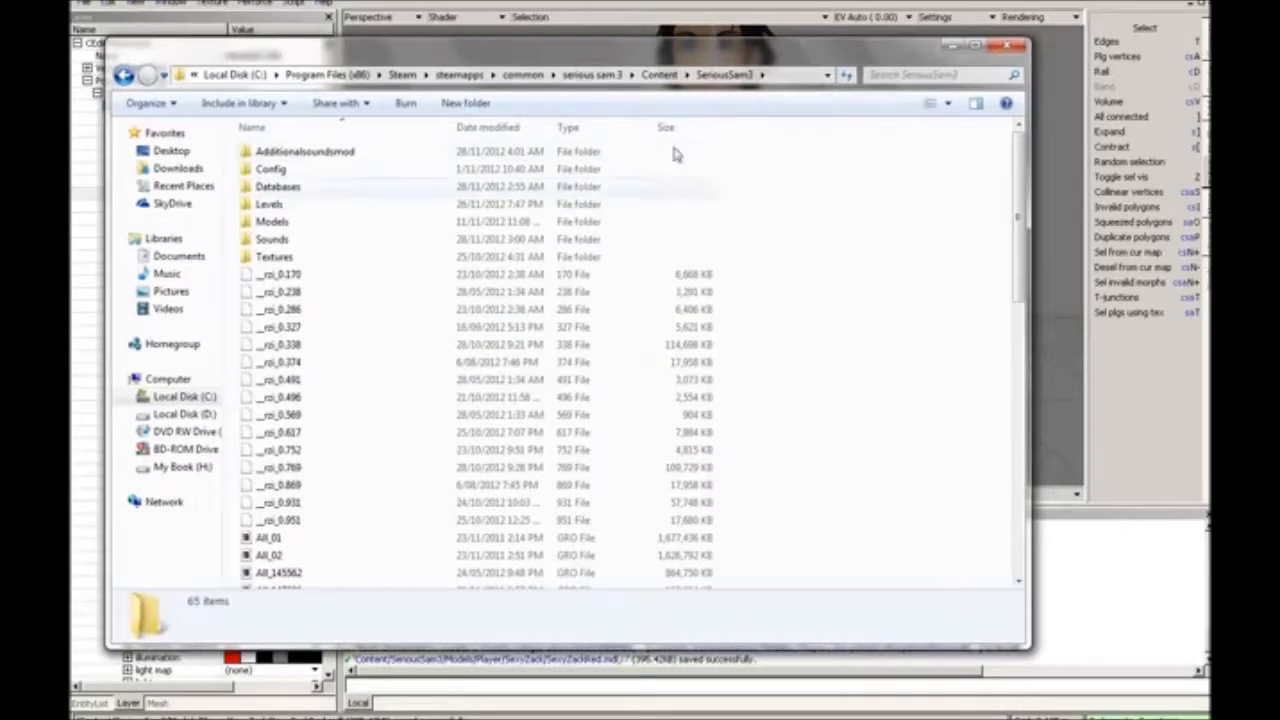
double_click(345, 223)
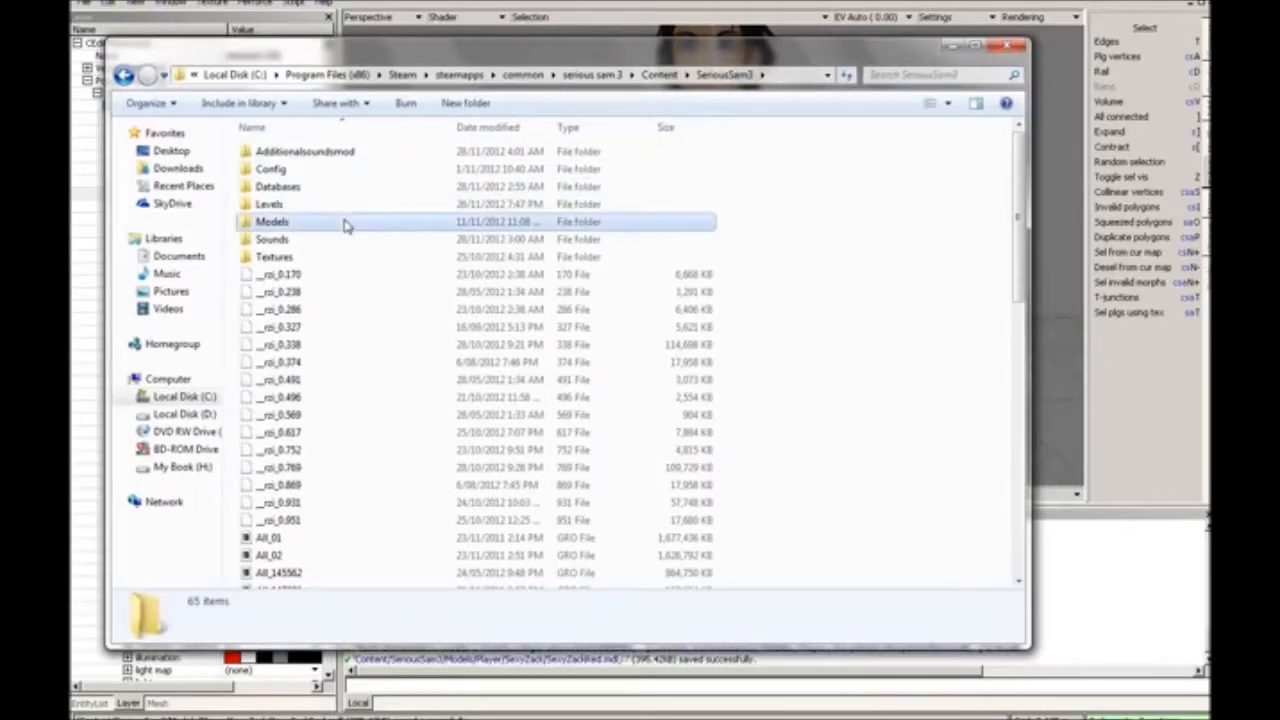
click(318, 167)
double_click(322, 152)
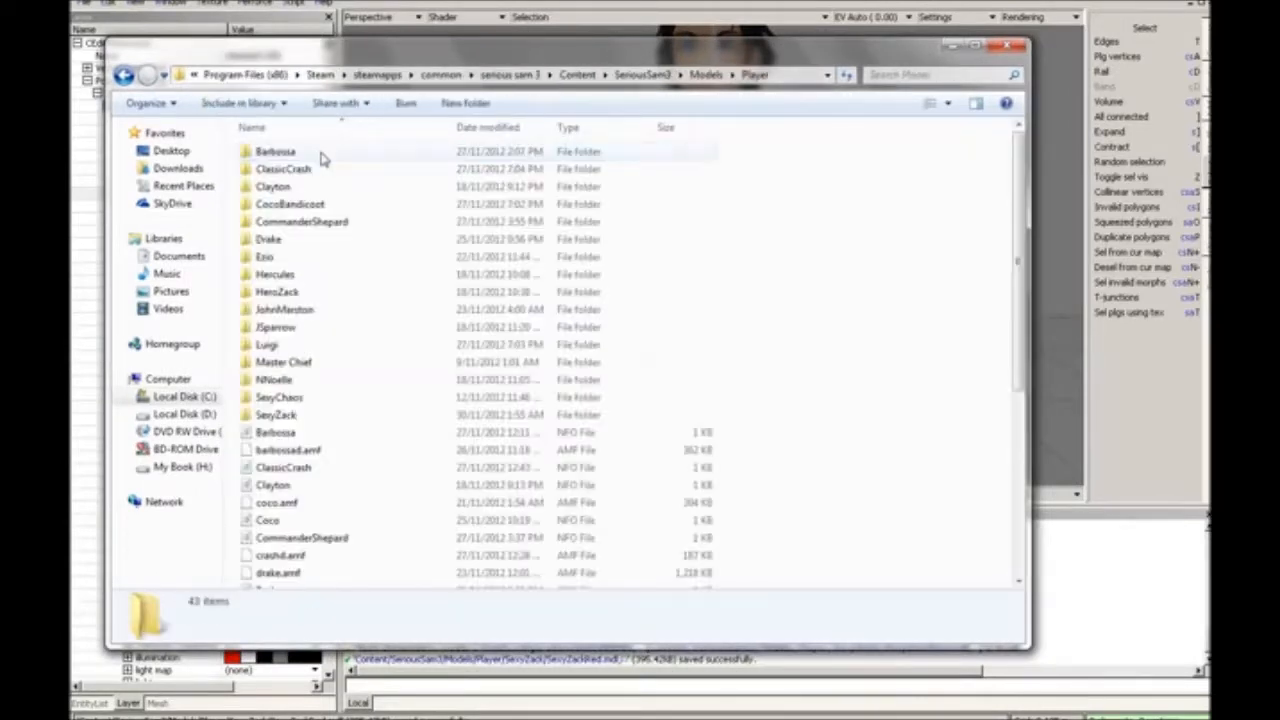
double_click(308, 416)
click(747, 76)
click(745, 76)
drag(695, 76, 486, 76)
key(ctrl+c)
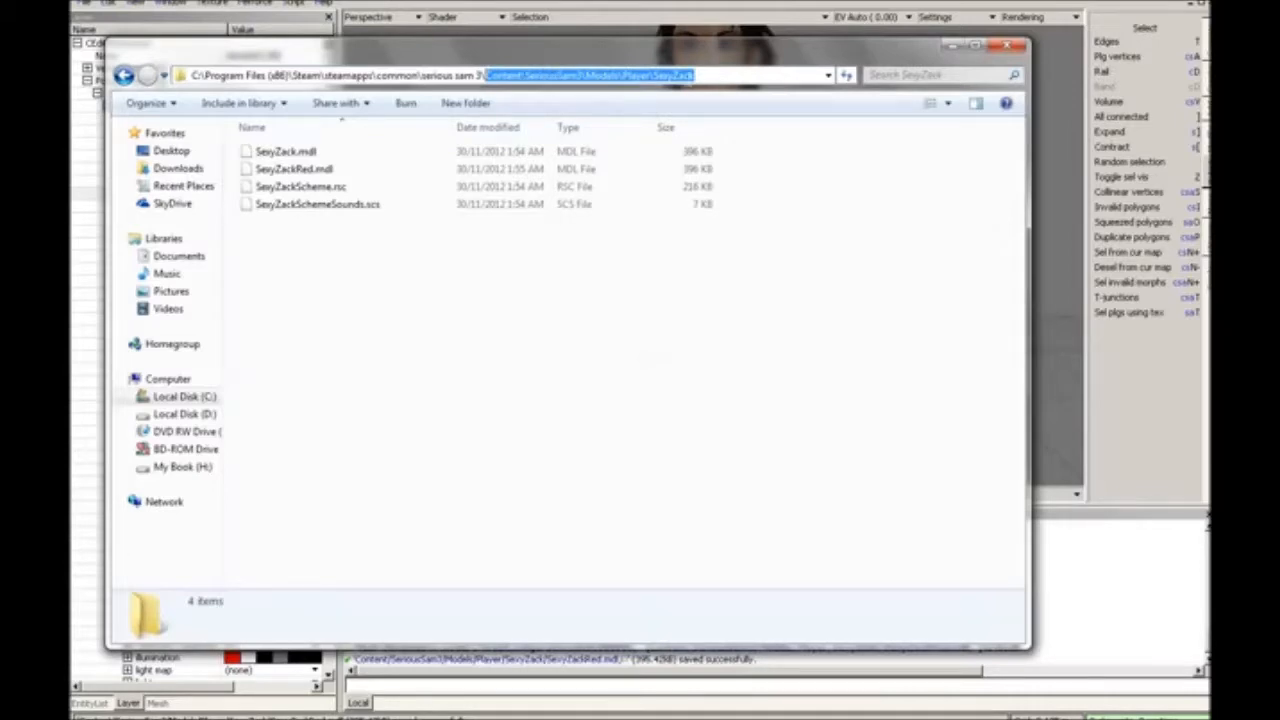
Step: Return to the Player folder and open the Coco NFO file in Notepad
key(alt+Left)
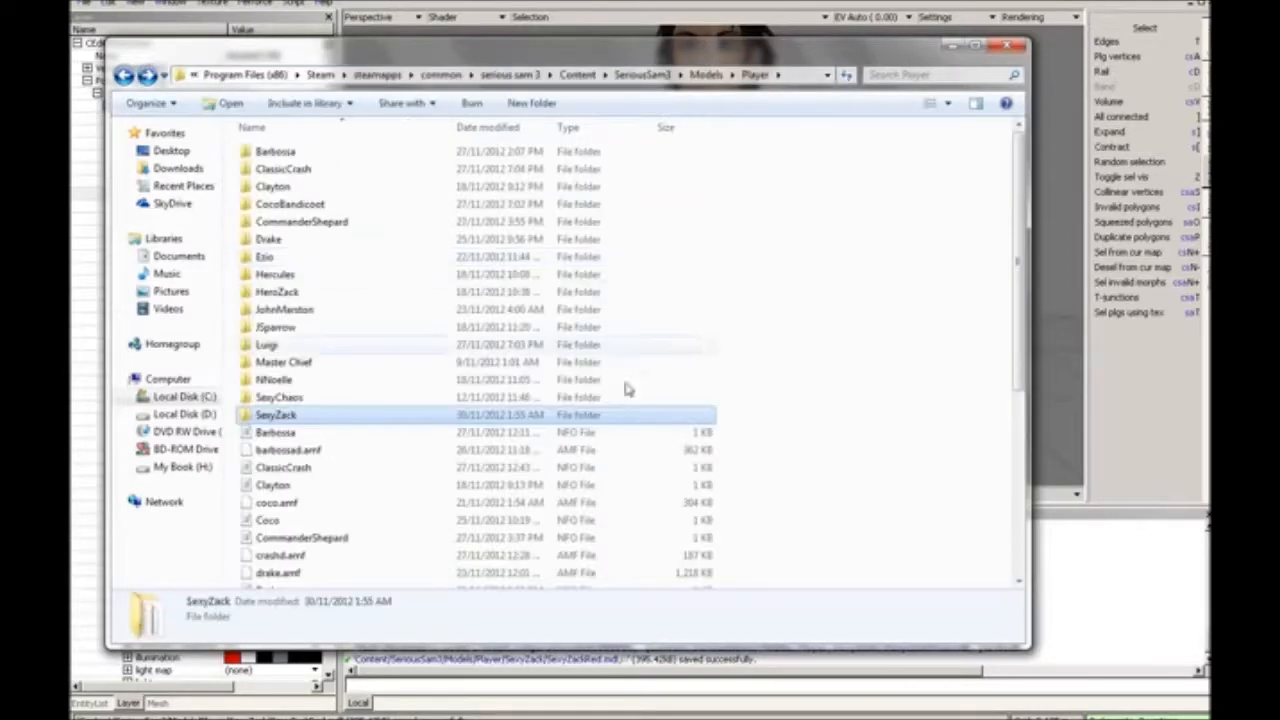
scroll(330, 505, down, 1)
click(316, 475)
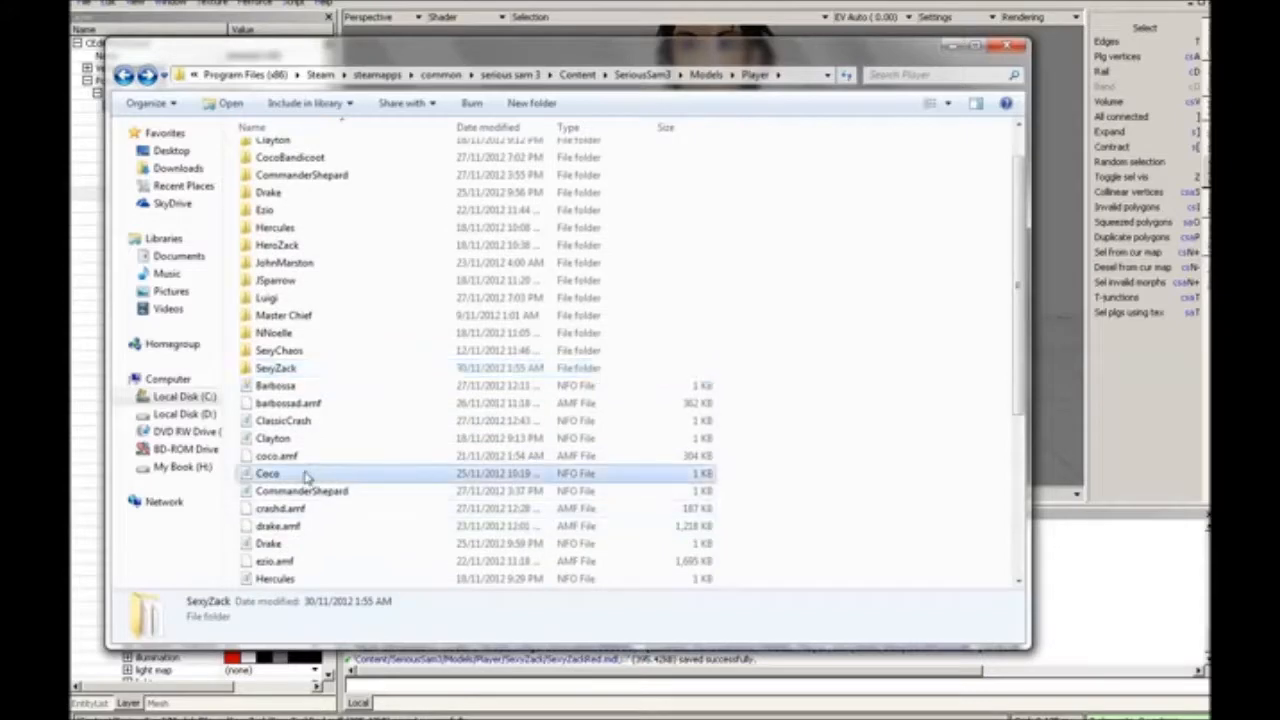
double_click(283, 476)
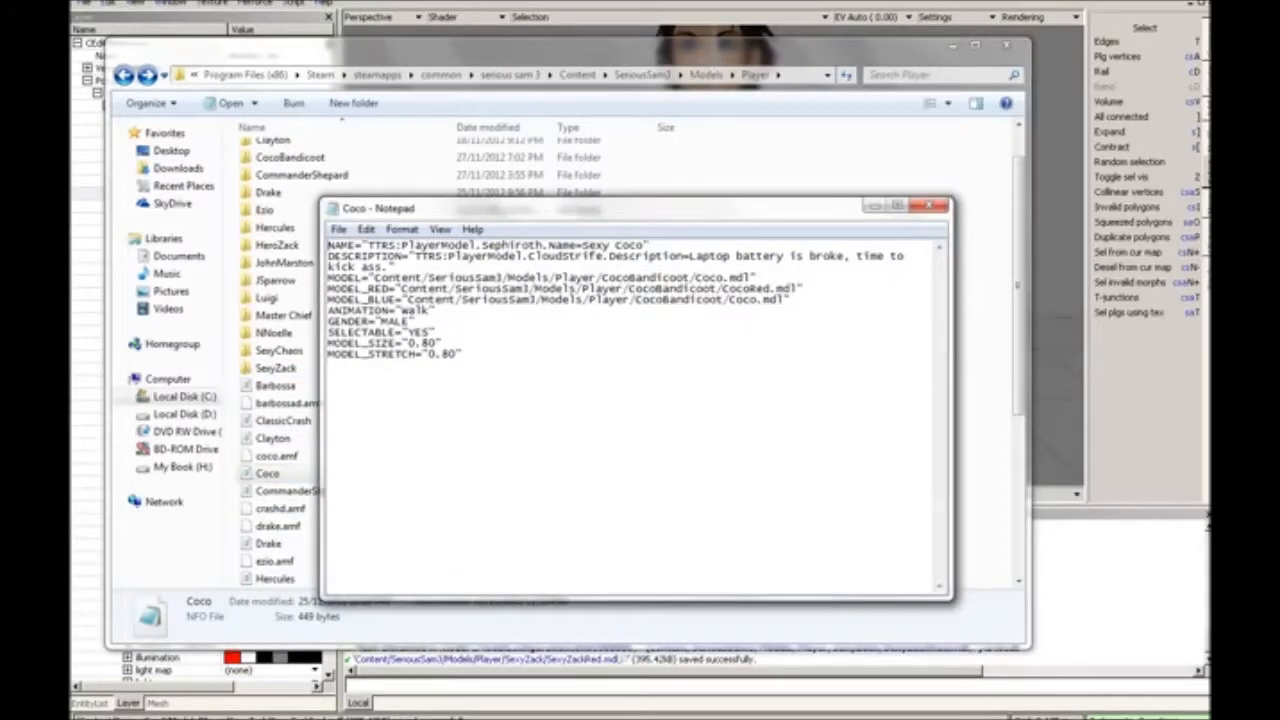
Step: Change the player model's name in the NAME line to Sexy Zack
drag(582, 245, 643, 245)
text(Sexy C)
key(BackSpace)
text(Zack)
Step: Replace the description text in the DESCRIPTION line with "IM so damn sexy."
drag(608, 256, 383, 268)
click(617, 256)
click(691, 257)
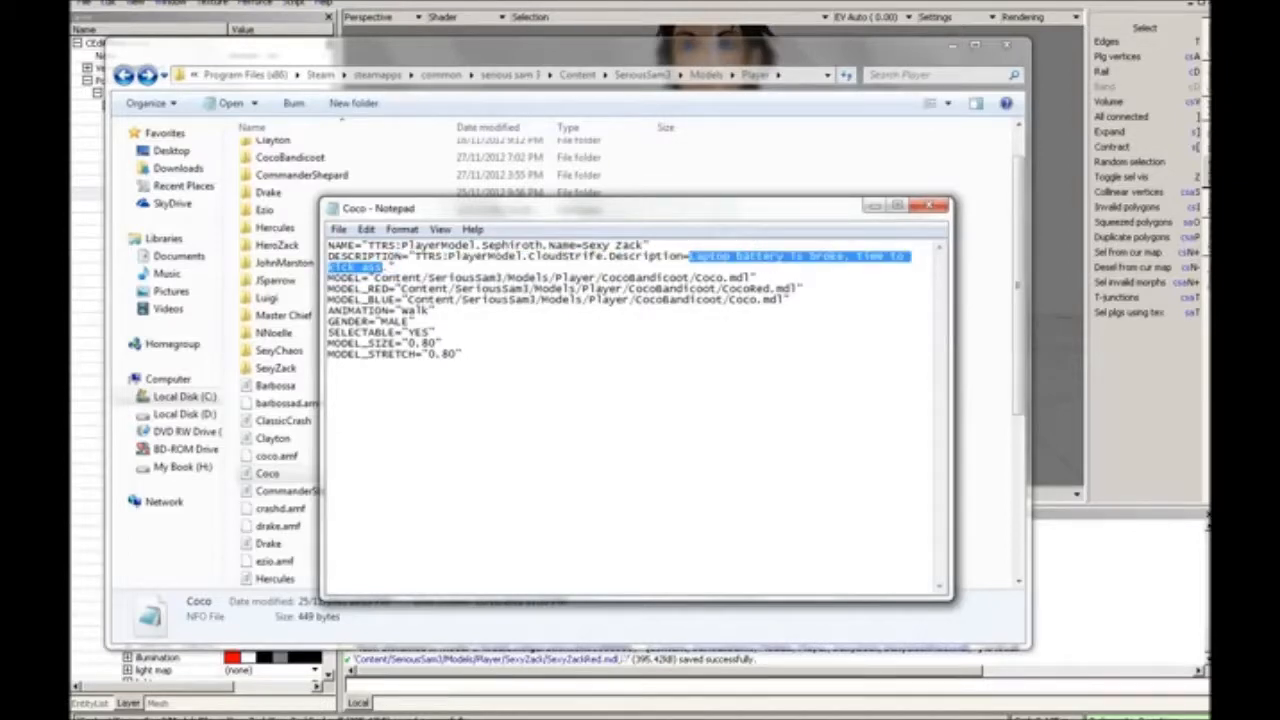
text(IM so damn)
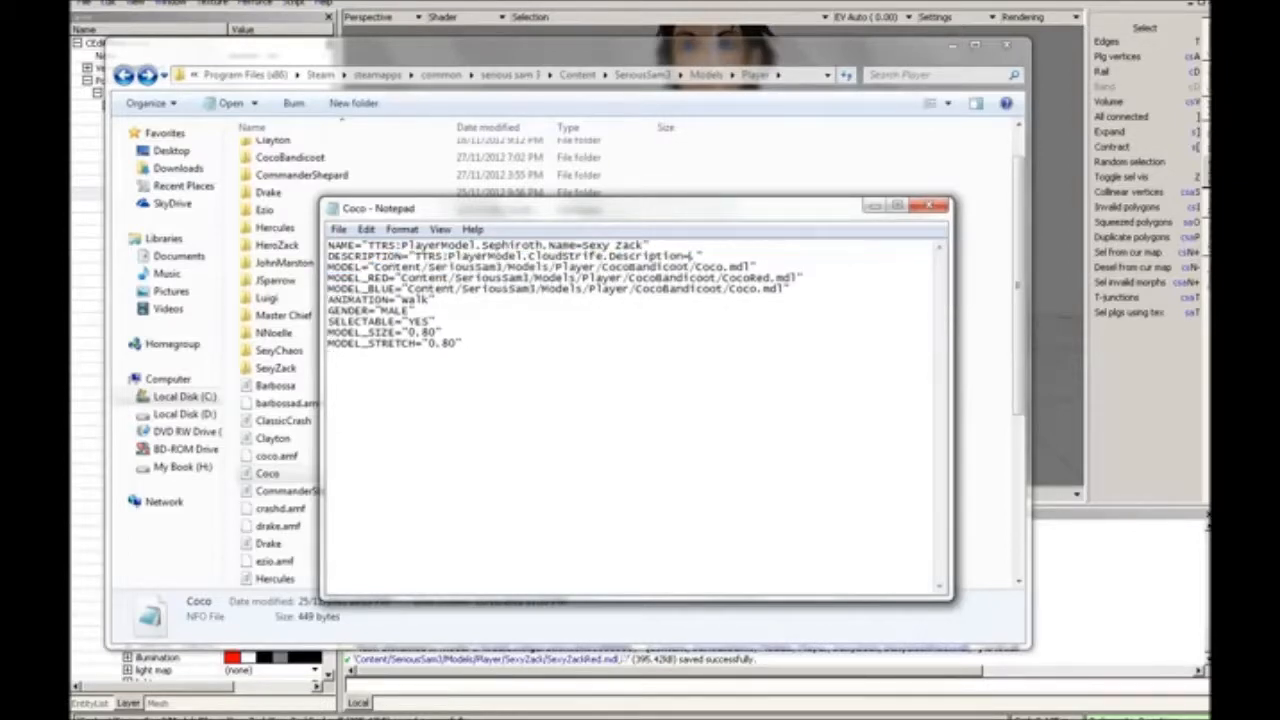
text( sexy.)
Step: Replace the folder path in the MODEL line with Content/SeriousSam3/Models/Player/SexyZack, using forward slashes throughout
drag(374, 267, 688, 267)
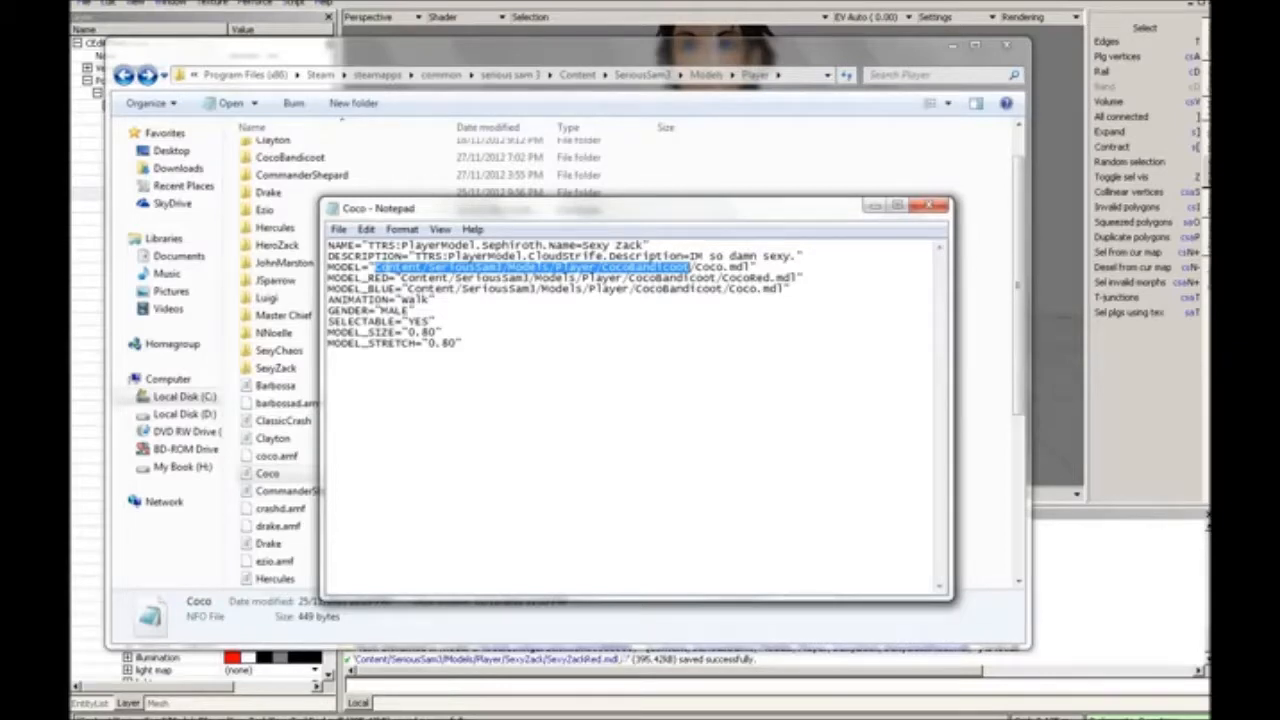
key(ctrl+v)
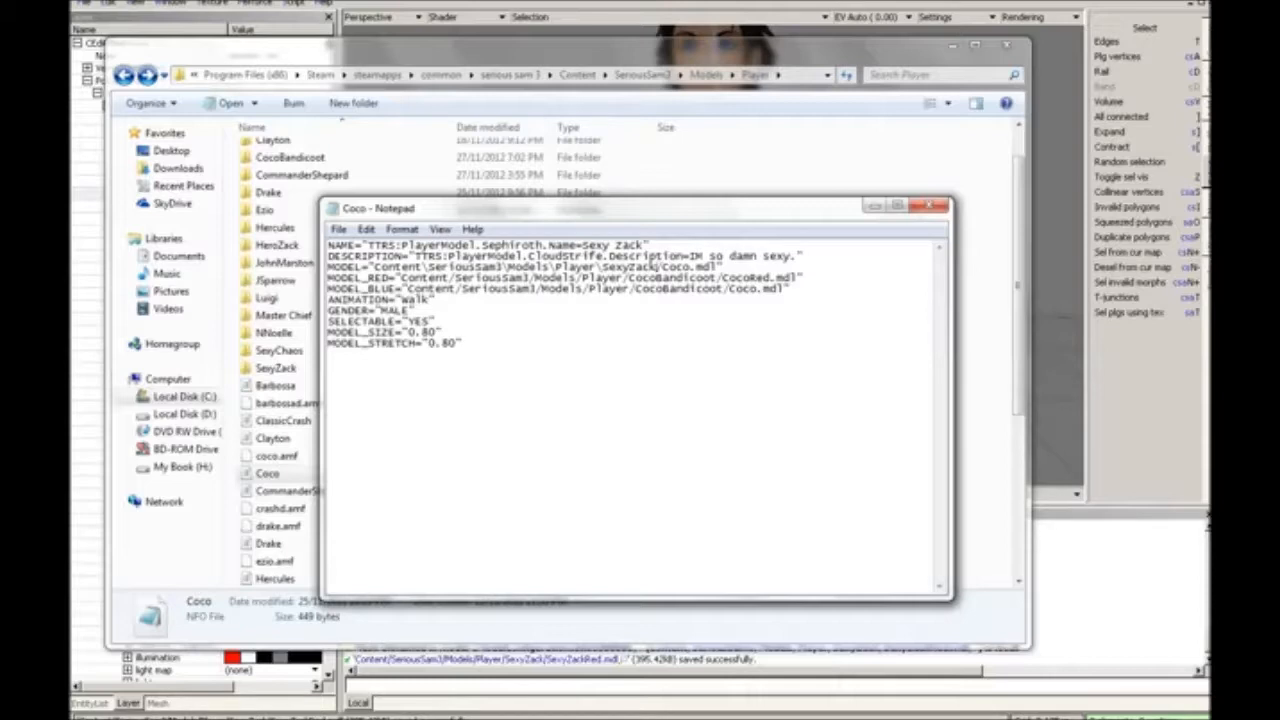
key(Left)
key(Left)
key(Left)
key(Left)
key(Left)
key(Left)
key(Left)
key(Left)
key(Left)
key(BackSpace)
text(/)
key(Left)
key(BackSpace)
text(/)
click(424, 267)
key(BackSpace)
text(/)
Step: Change the model file name in the MODEL line to SexyZack.mdl
drag(690, 268, 664, 268)
text(SexyZack)
Step: Copy the new model path into the MODEL_RED and MODEL_BLUE lines, with MODEL_RED pointing to SexyZackRed.mdl
drag(752, 268, 396, 278)
text("Content/SeriousSam3/Models/Player/SexyZack/SexyZack.mdl")
text(Content/SeriousSam3/Models/Player/SexyZack/SexyZack.mdl)
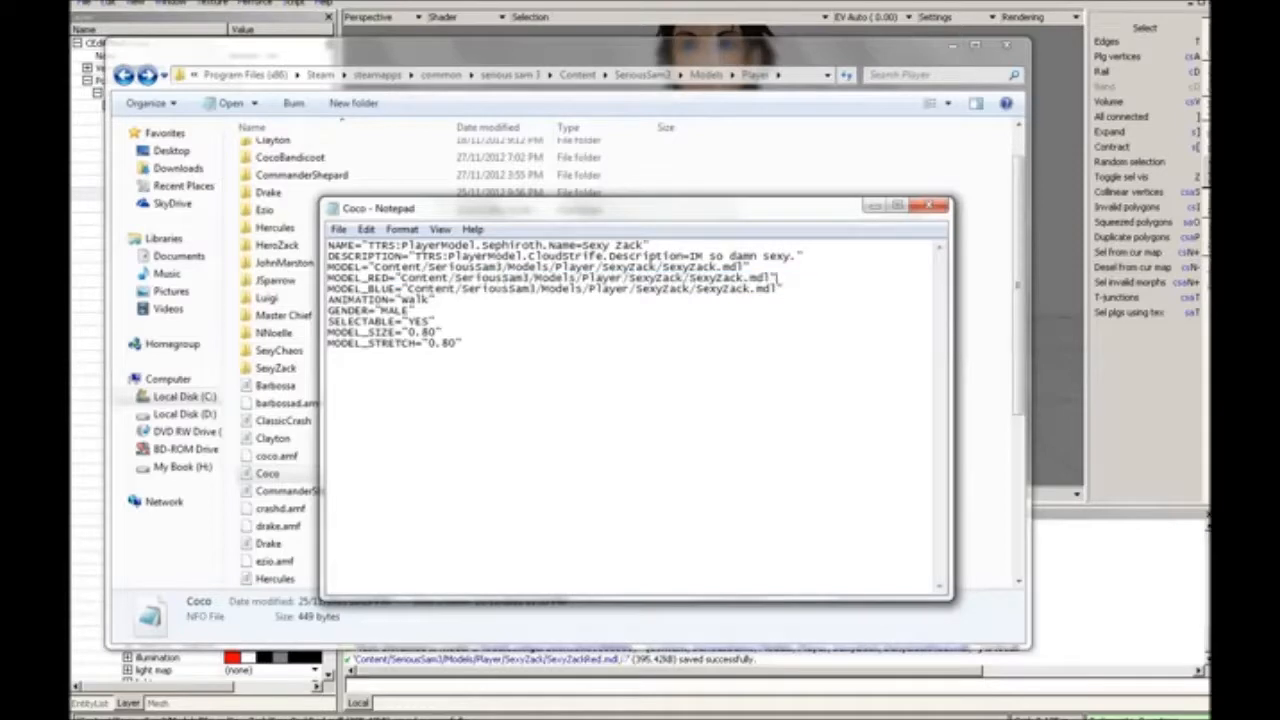
text(Red)
Step: Try to save the edited file under the name SexyZack in the Player folder
click(340, 230)
click(375, 295)
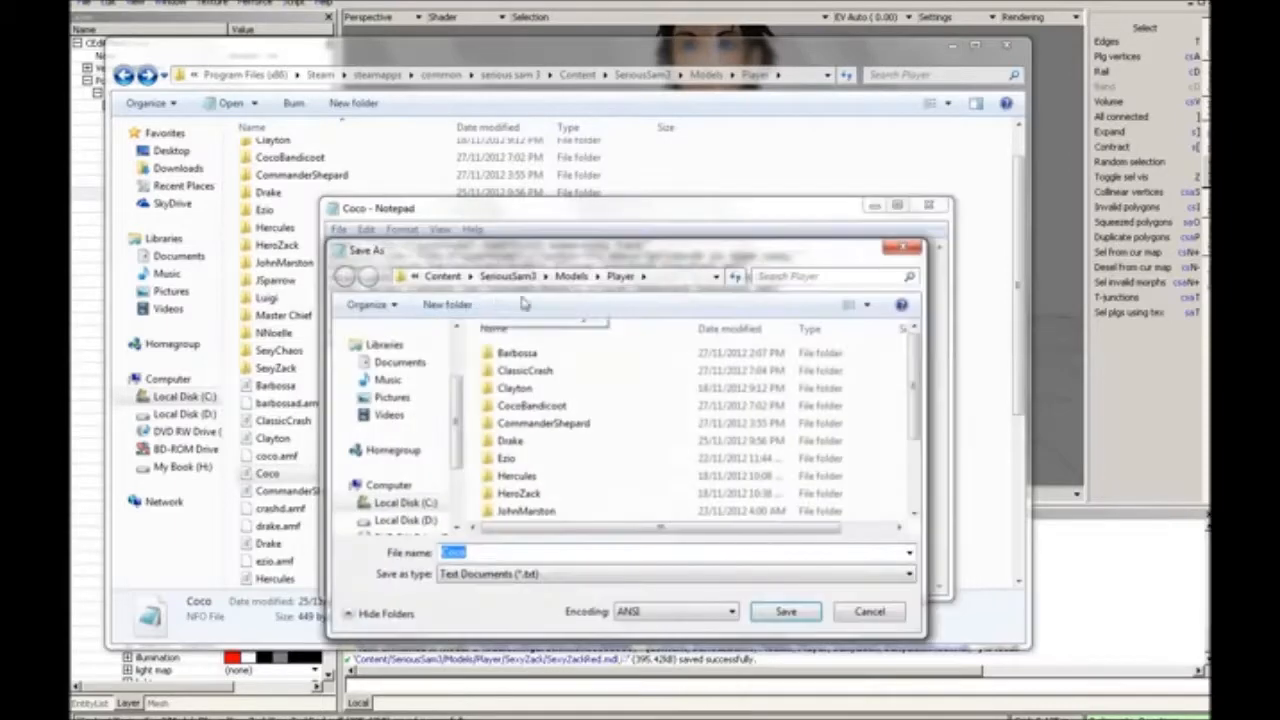
text(Sexy)
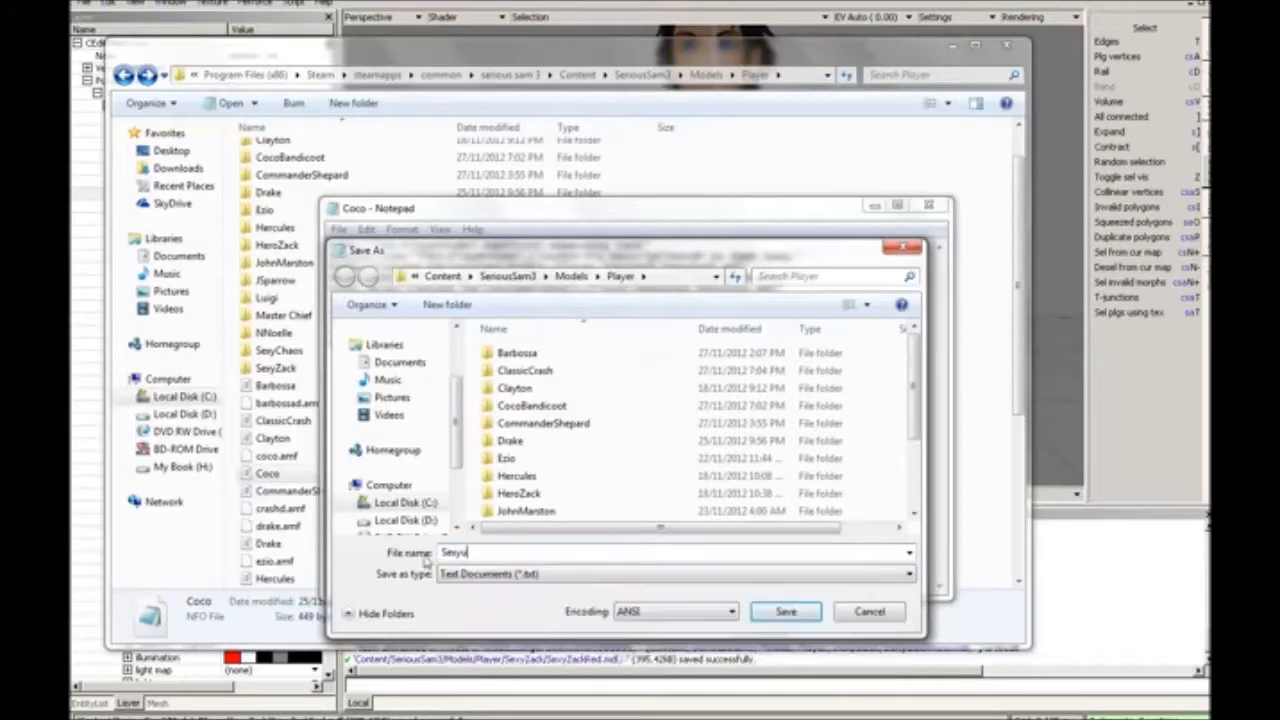
text(Zack)
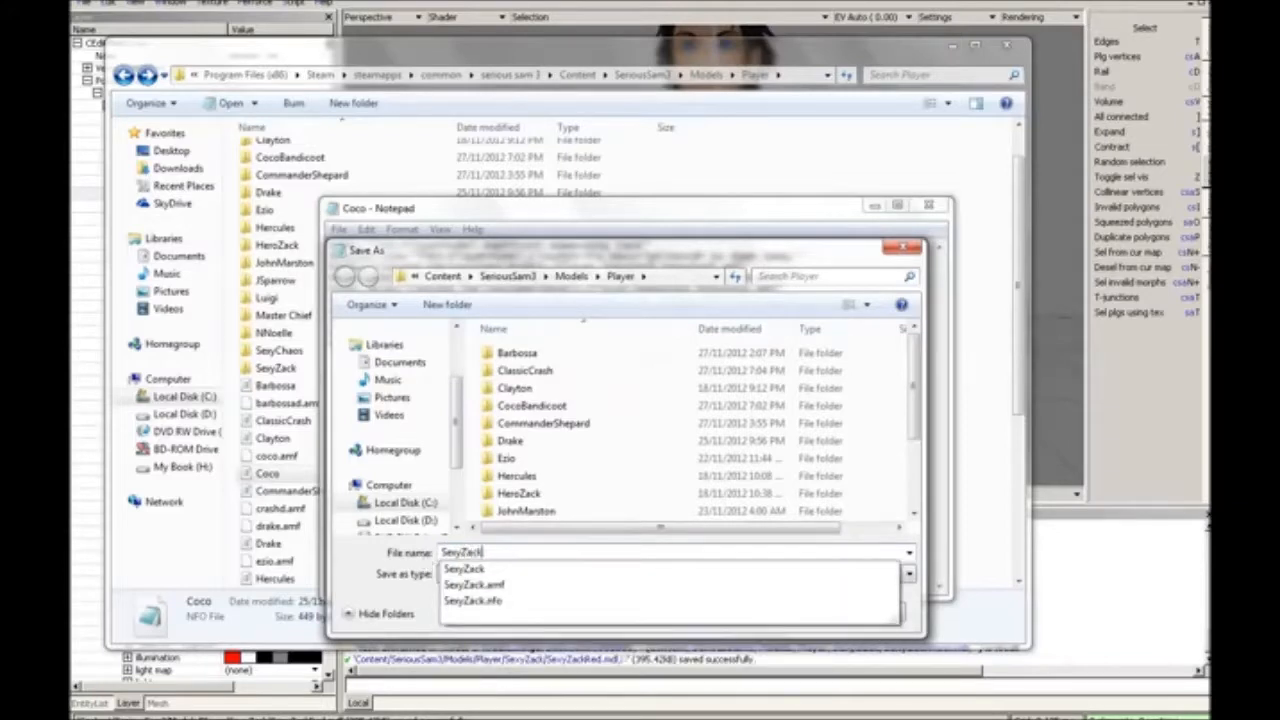
key(Return)
click(655, 404)
click(565, 276)
key(alt+n)
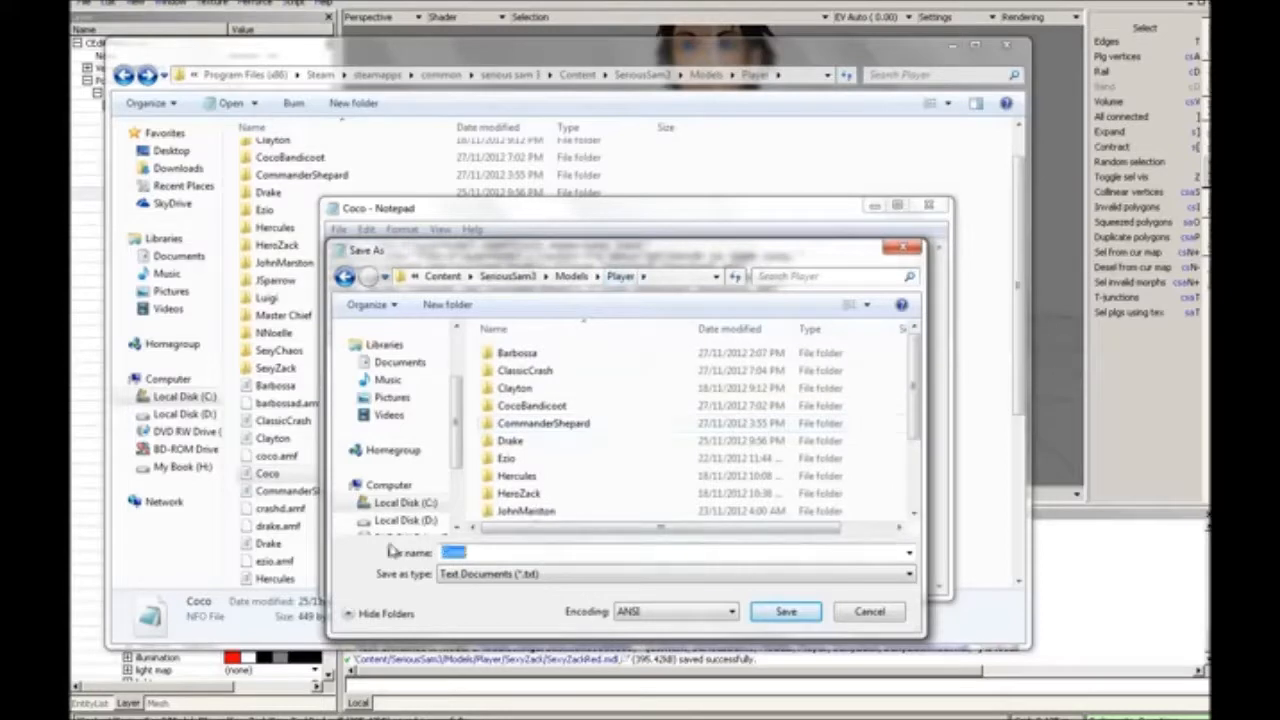
text(Sexy)
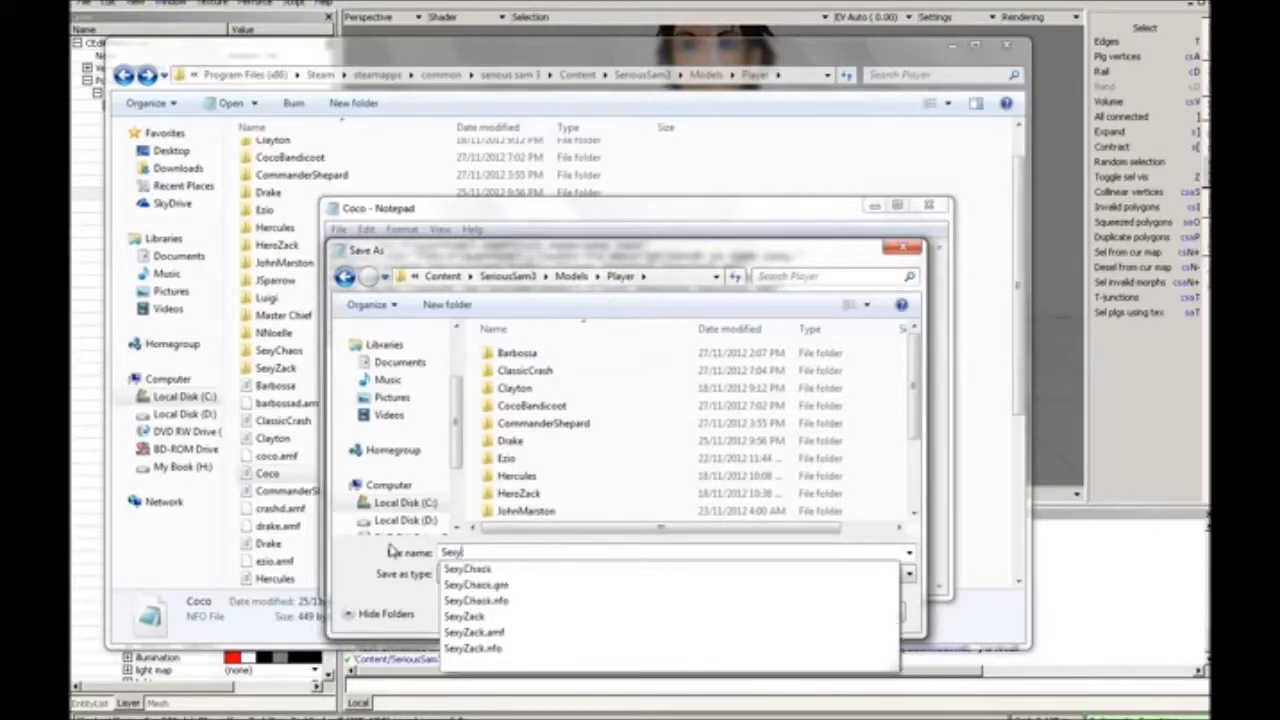
text(Zack)
click(925, 436)
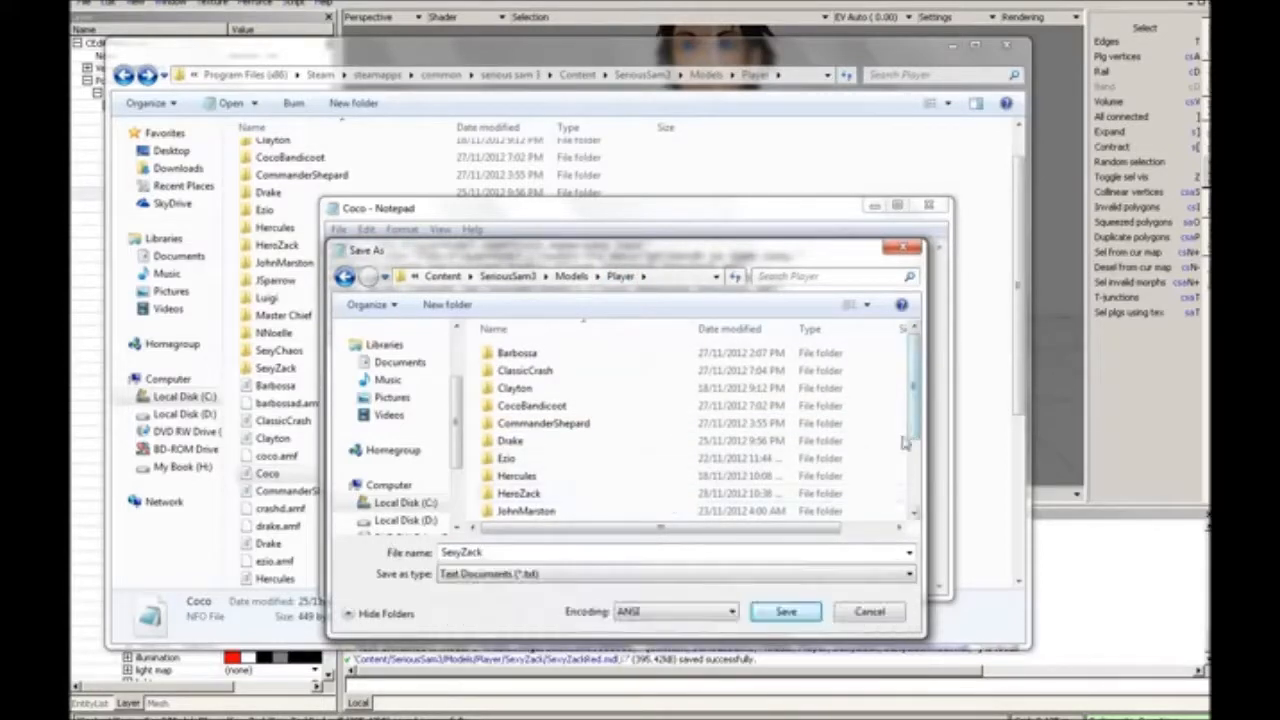
click(875, 612)
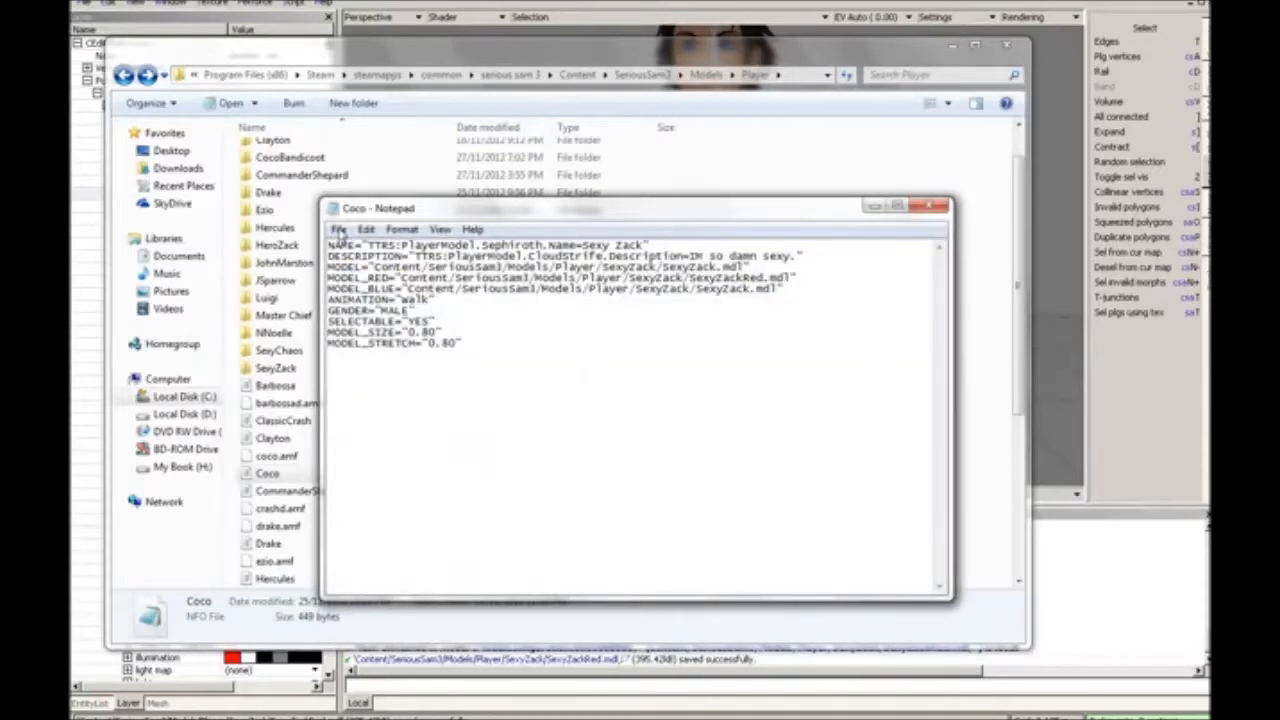
click(339, 229)
click(400, 309)
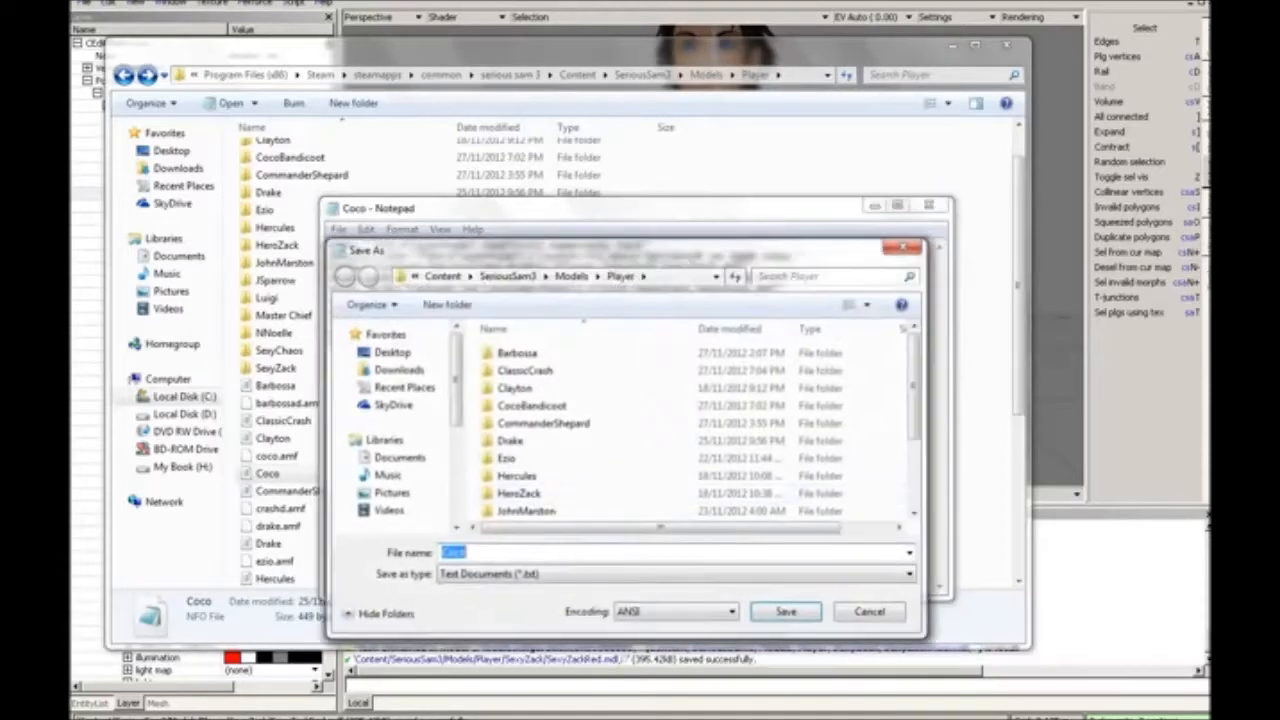
click(866, 602)
Step: Close the Coco file in Notepad and discard its unsaved changes
click(926, 214)
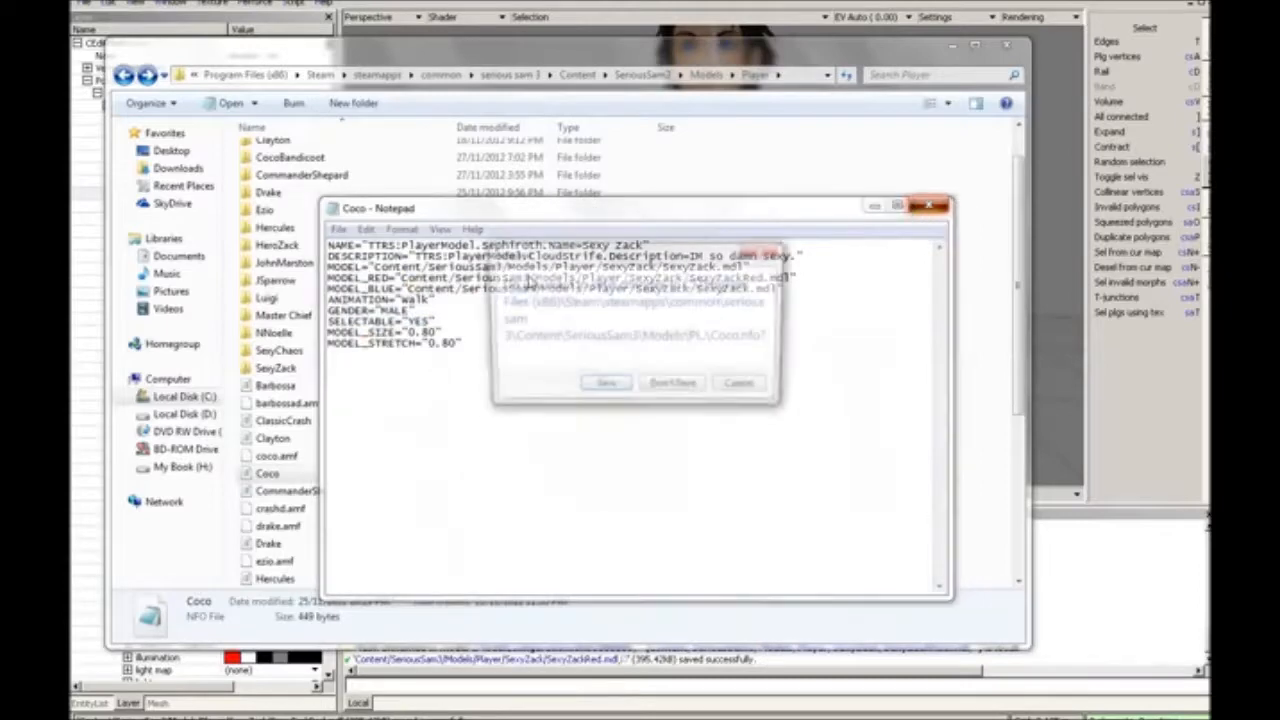
click(677, 385)
Step: Duplicate the Coco NFO file within the Player folder and delete the copy
scroll(831, 334, down, 2)
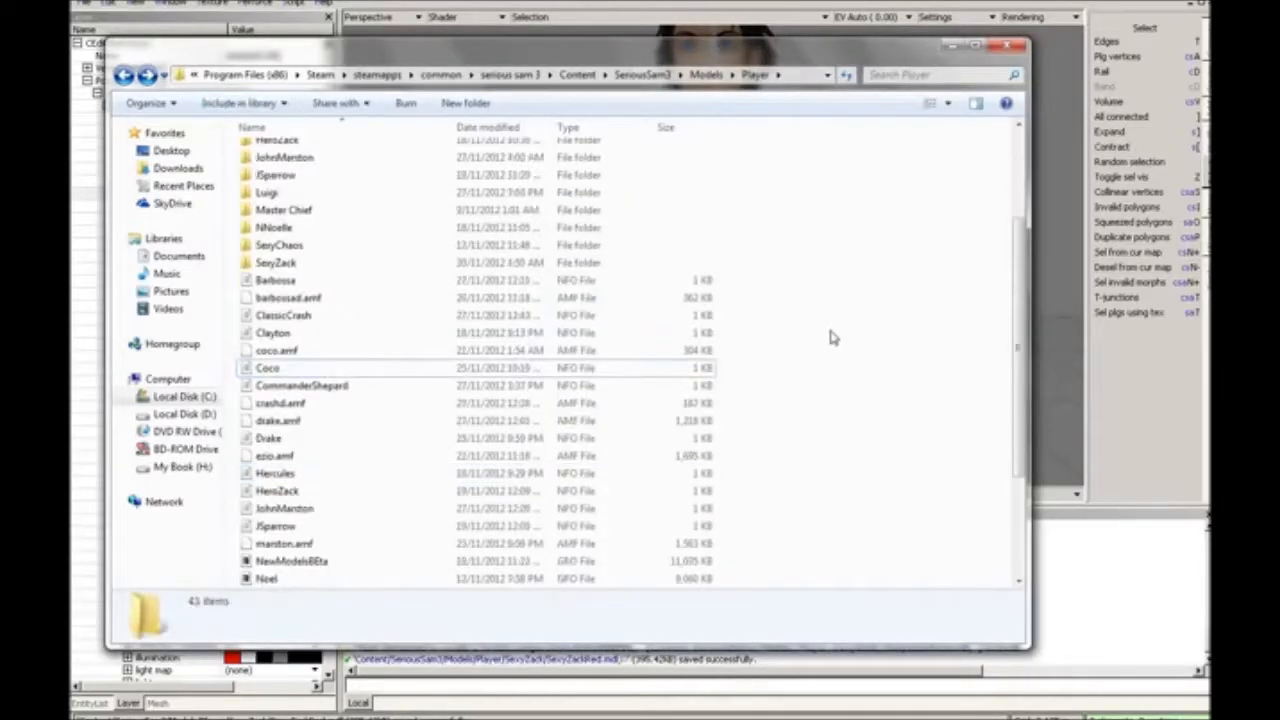
click(363, 367)
ctrl+drag(363, 367, 363, 367)
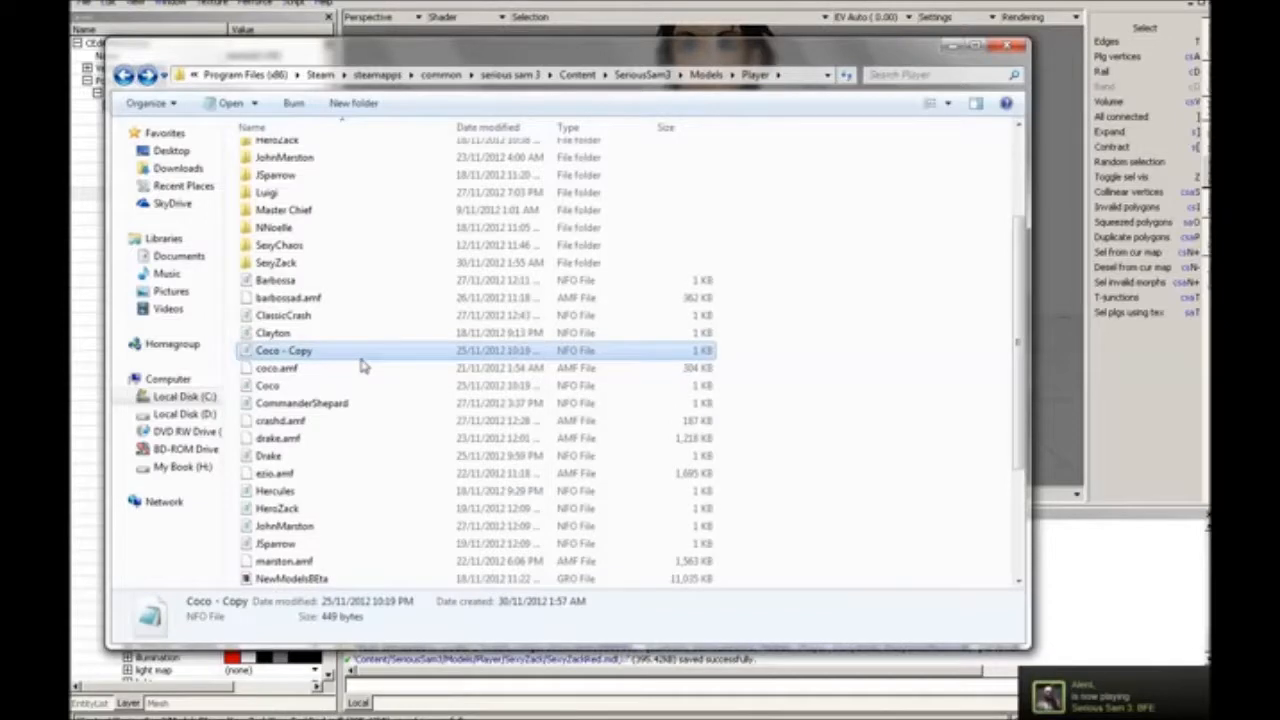
key(Delete)
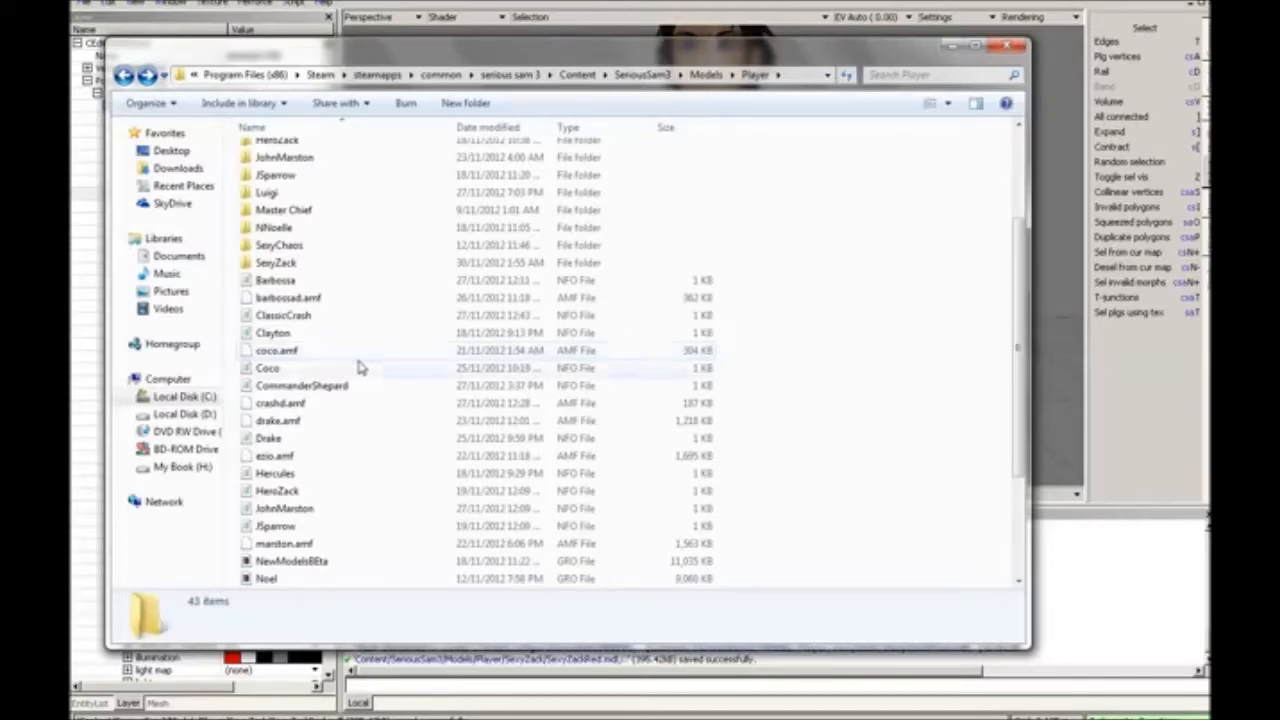
Step: Select the Coco NFO file together with the SexyZack folder to show which items belong to the model
click(274, 369)
scroll(300, 320, up, 1)
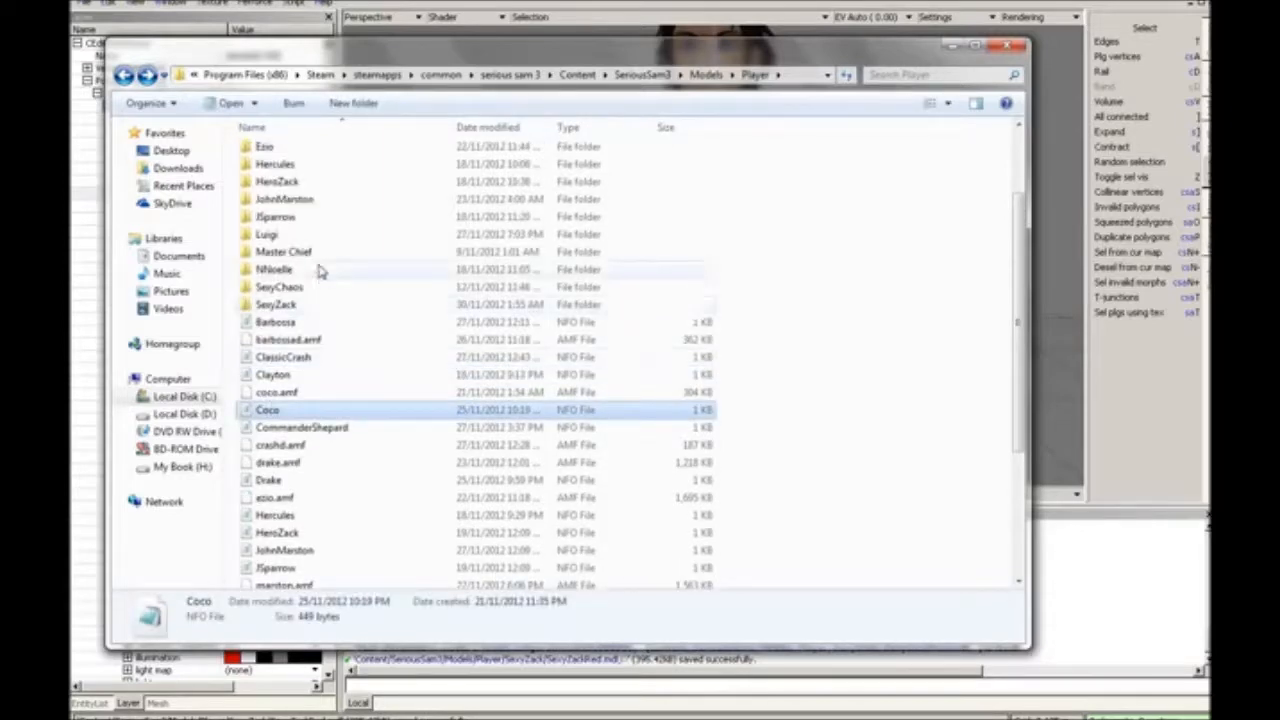
ctrl+click(305, 306)
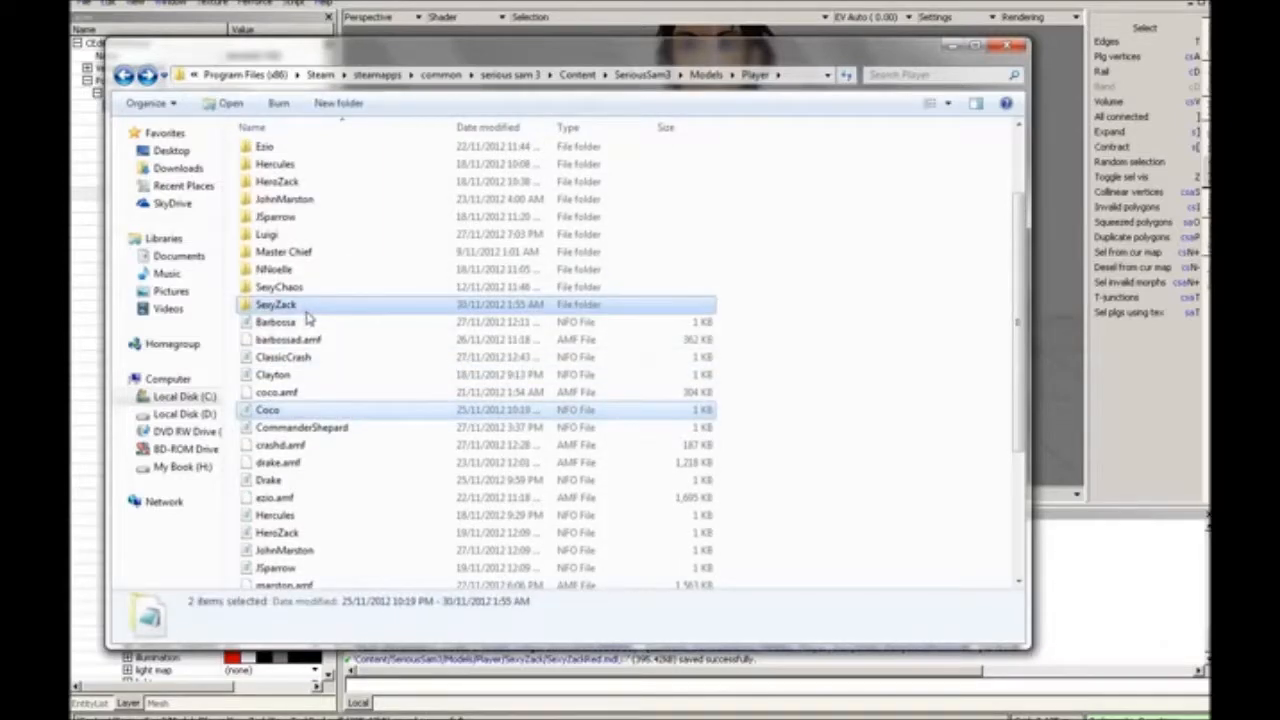
click(306, 322)
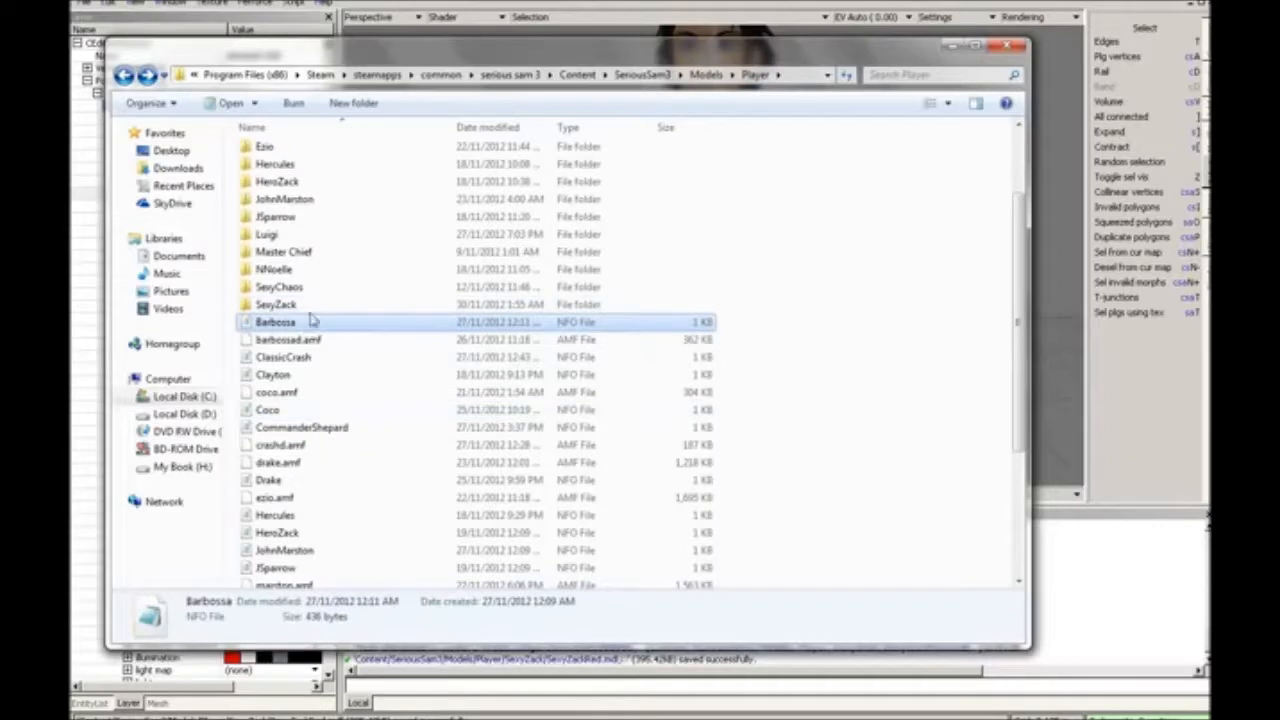
Step: Open the SexyZack folder, select all the files inside it, and return to the Player folder
double_click(311, 307)
drag(600, 462, 248, 124)
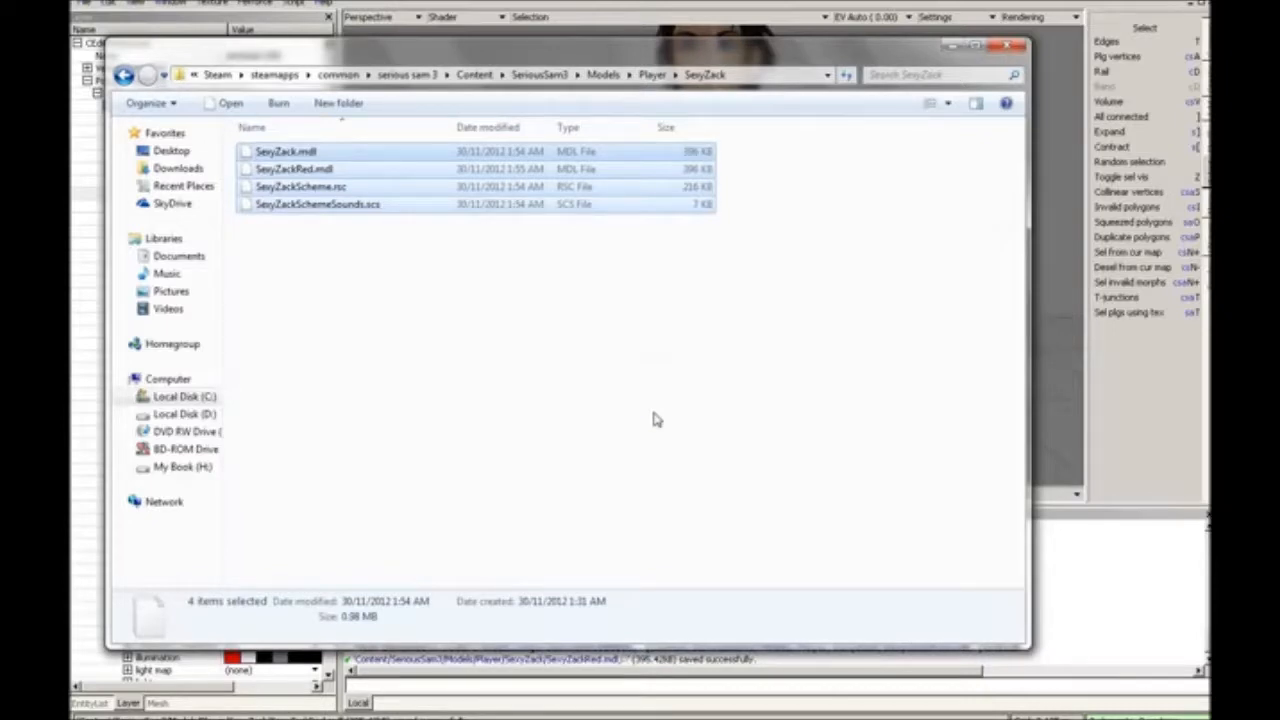
key(BackSpace)
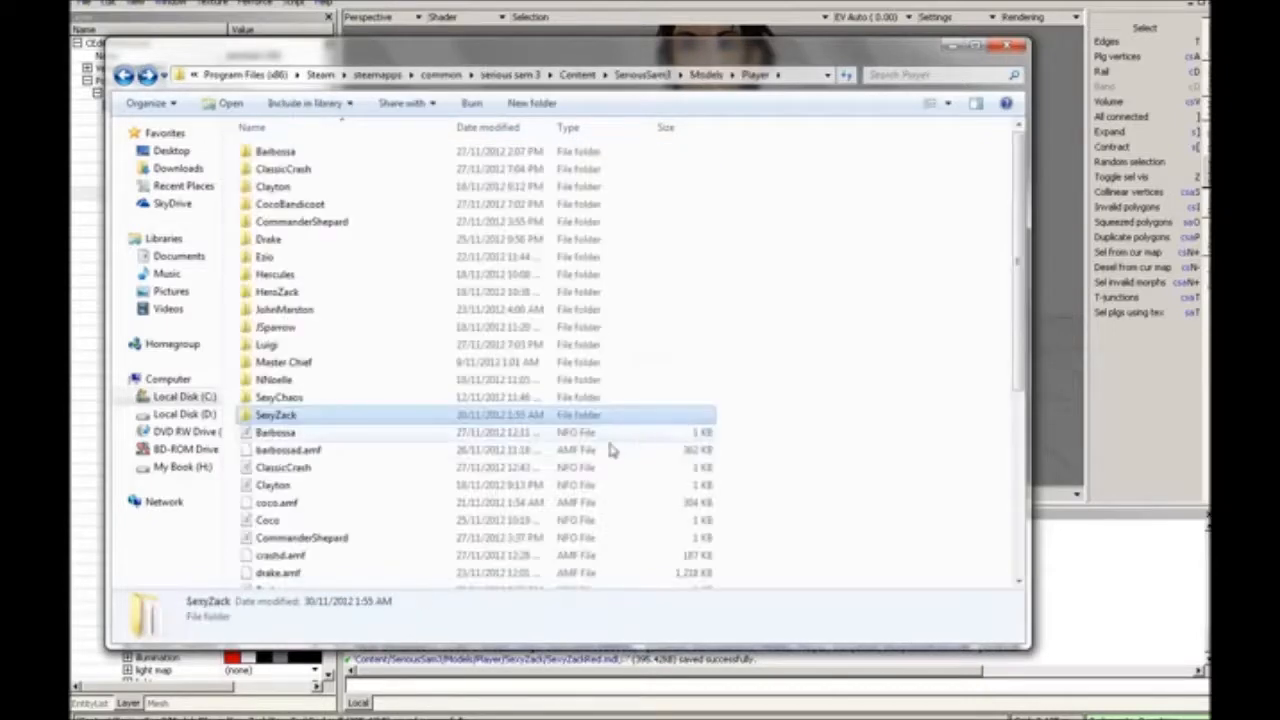
click(531, 470)
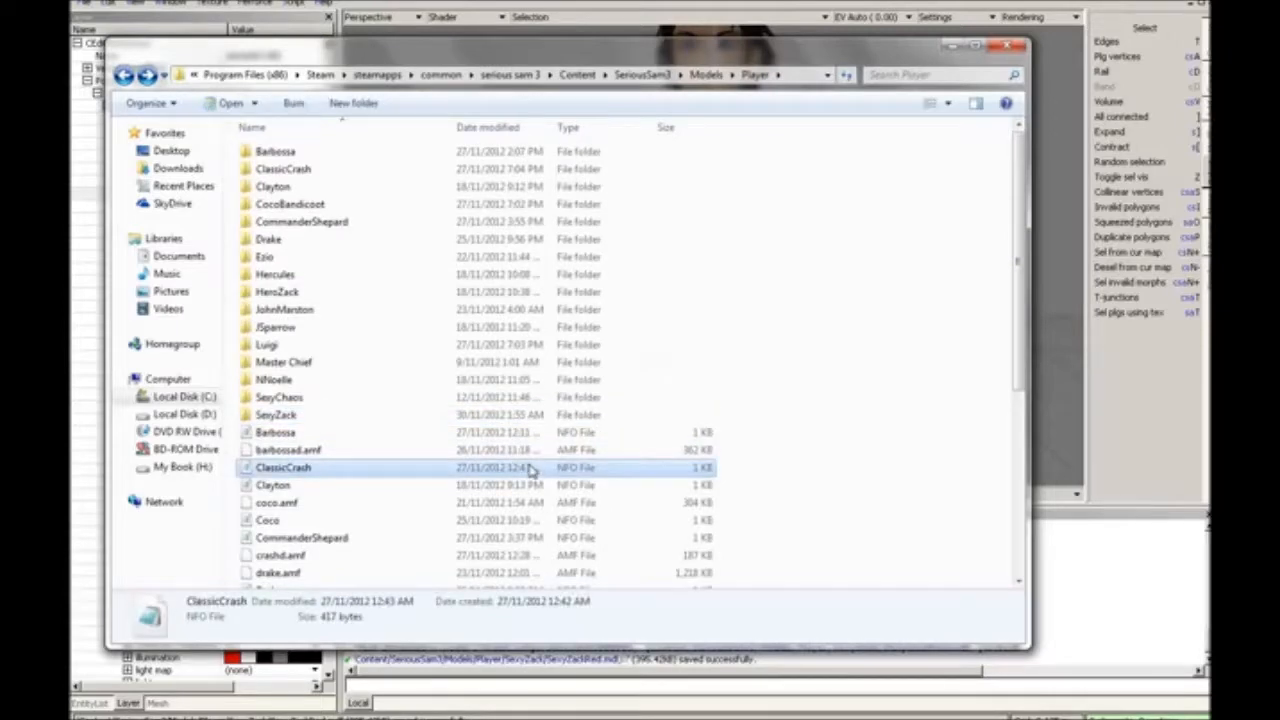